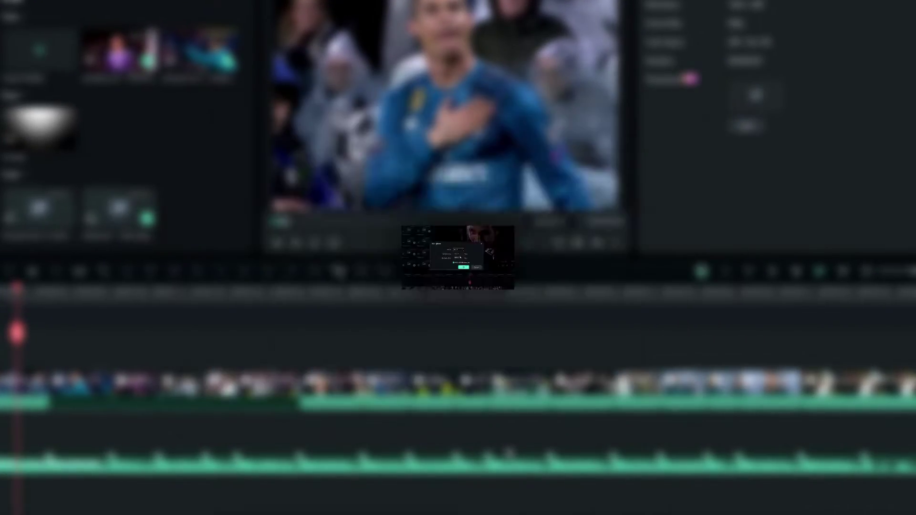
Step: Pick a beat detection model, highlight every 16th beat, and scrub the montage start
{"action": "left_click", "coordinate": [459, 249]}
{"action": "left_click_drag", "start_coordinate": [470, 237], "coordinate": [477, 237]}
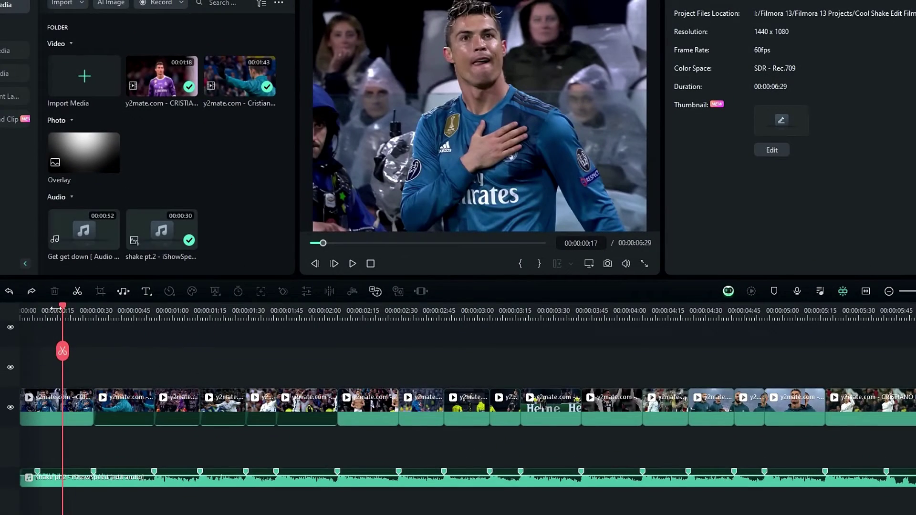
{"action": "mouse_move", "coordinate": [63, 311]}
{"action": "left_mouse_down"}
{"action": "mouse_move", "coordinate": [689, 317]}
{"action": "mouse_move", "coordinate": [56, 327]}
{"action": "left_mouse_up"}
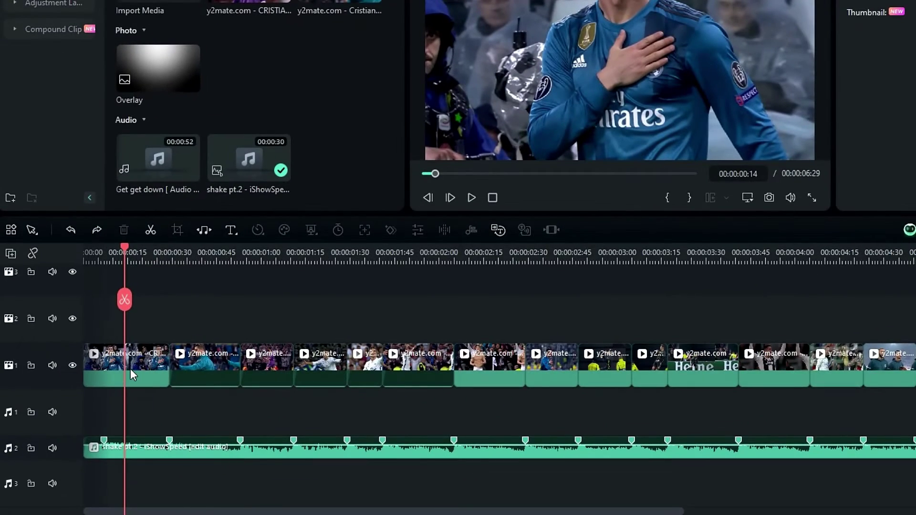
Step: Key the first clip's scale at 166% at the very start
{"action": "left_click", "coordinate": [130, 368]}
{"action": "key", "text": "Home"}
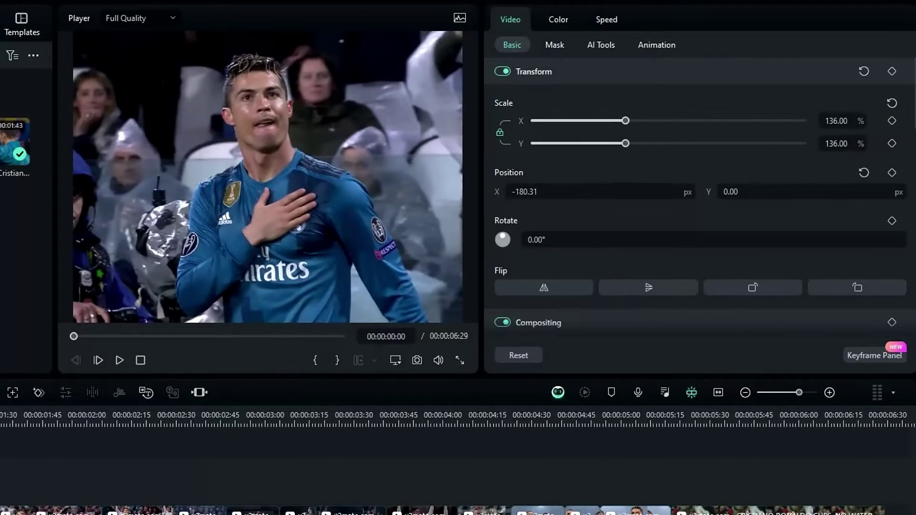
{"action": "left_click", "coordinate": [845, 123]}
{"action": "type", "text": "166"}
{"action": "key", "text": "Return"}
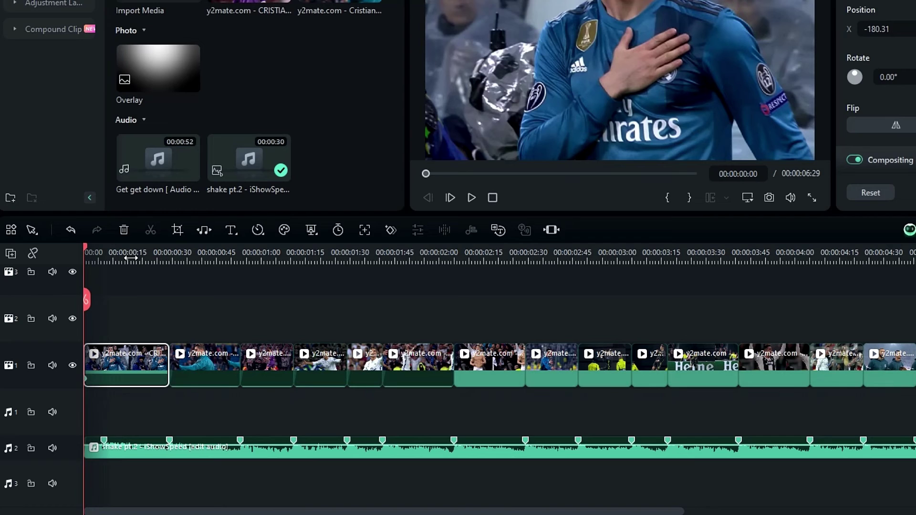
Step: Keyframe 136% scale at the clip's end and ease out into those final keyframes
{"action": "left_click", "coordinate": [168, 258]}
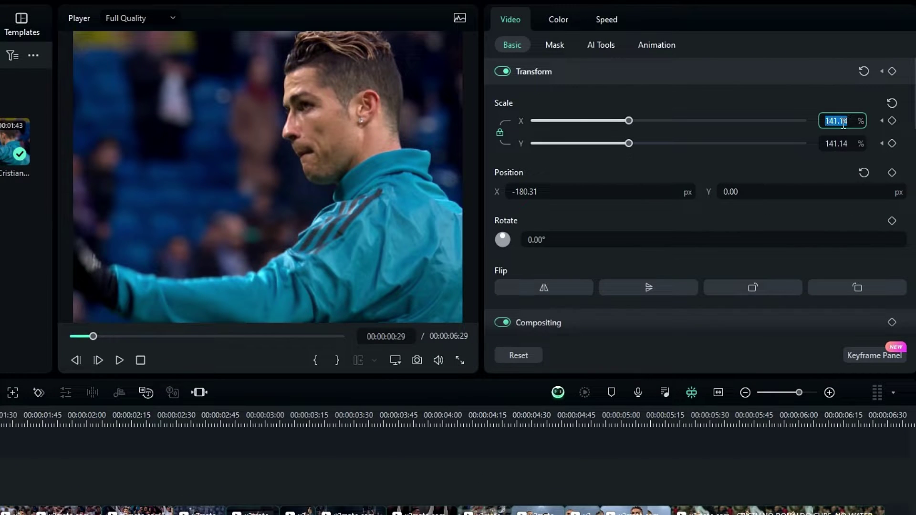
{"action": "left_click", "coordinate": [874, 356]}
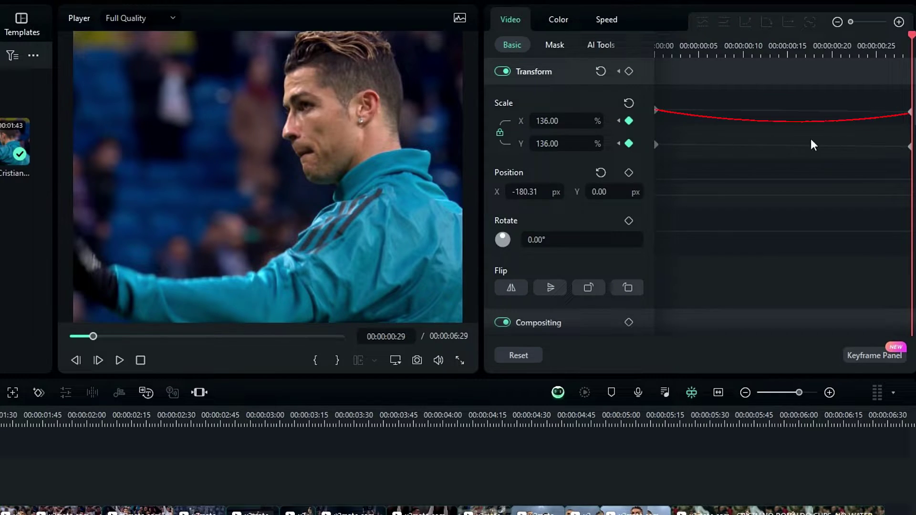
{"action": "left_click_drag", "start_coordinate": [885, 97], "coordinate": [911, 159]}
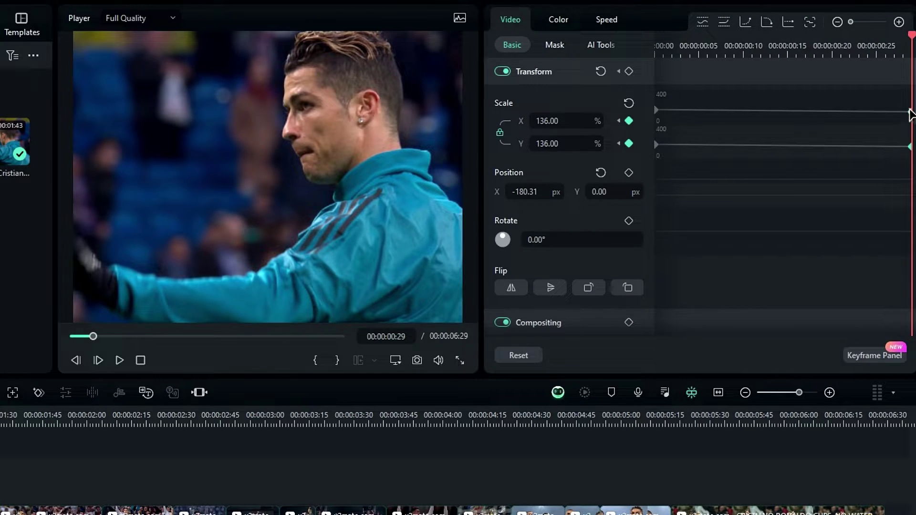
{"action": "right_click", "coordinate": [909, 112]}
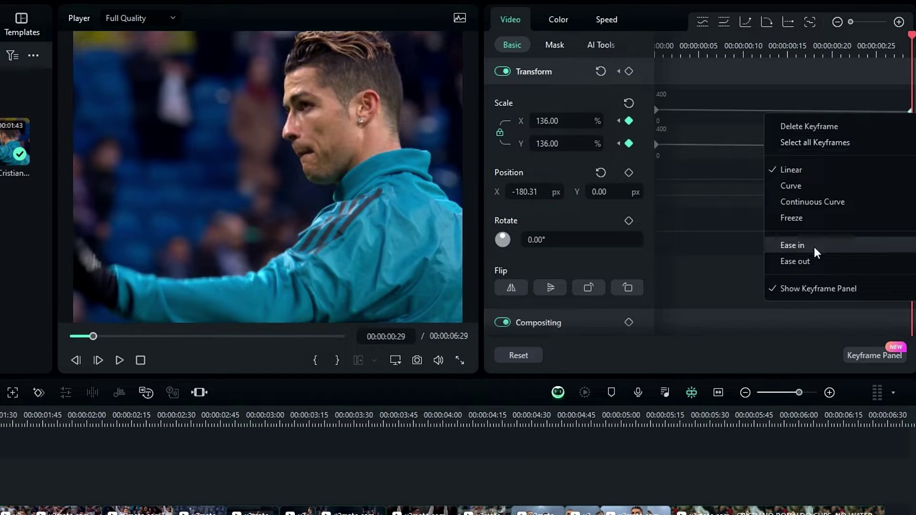
{"action": "left_click", "coordinate": [818, 265]}
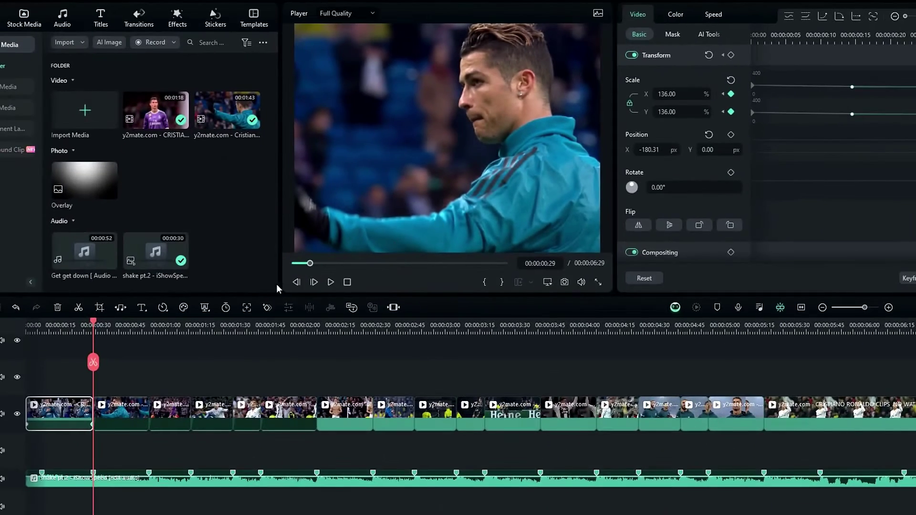
Step: Preview the first clip's opening zoom animation
{"action": "scroll", "coordinate": [59, 334], "scroll_direction": "up", "scroll_amount": 1}
{"action": "left_click", "coordinate": [58, 333]}
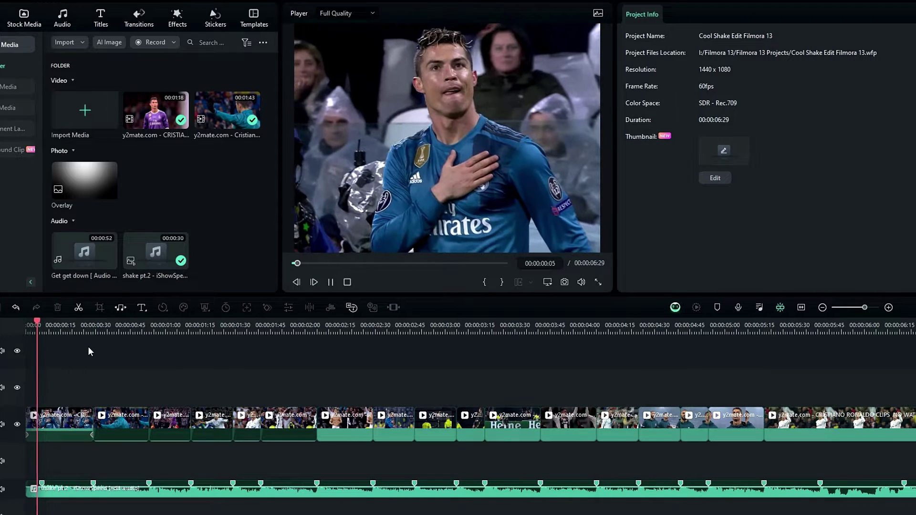
{"action": "key", "text": "space"}
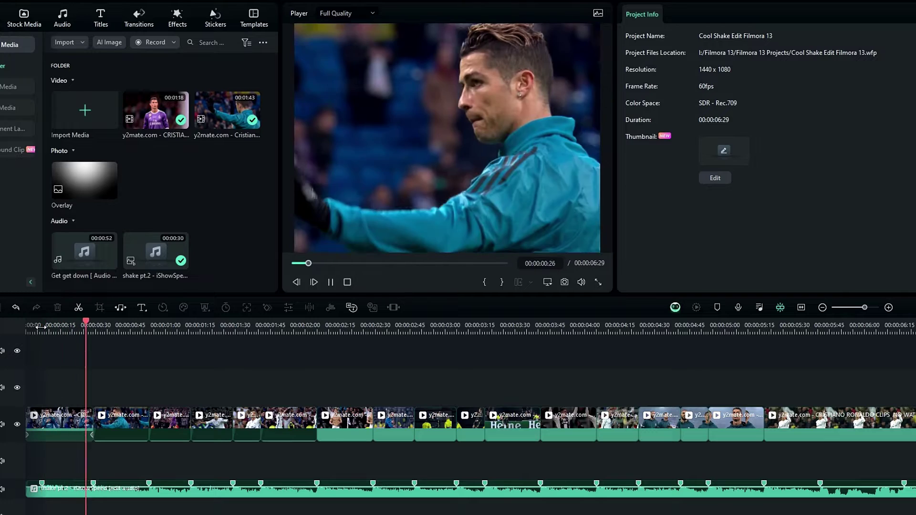
{"action": "key", "text": "space"}
Step: Give the remaining clips the 166%-to-136% scale keyframes and play back to check
{"action": "left_click", "coordinate": [130, 416]}
{"action": "scroll", "coordinate": [134, 387], "scroll_direction": "down", "scroll_amount": 1}
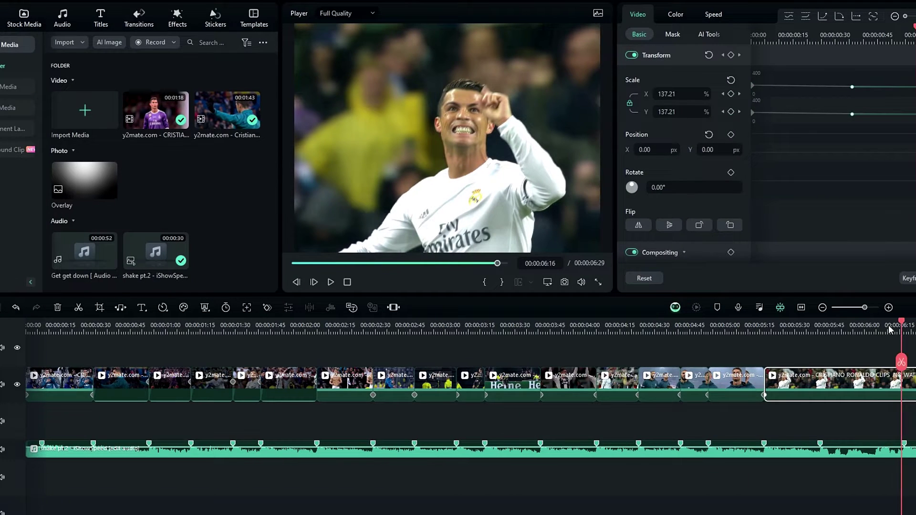
{"action": "left_click_drag", "start_coordinate": [890, 329], "coordinate": [19, 354]}
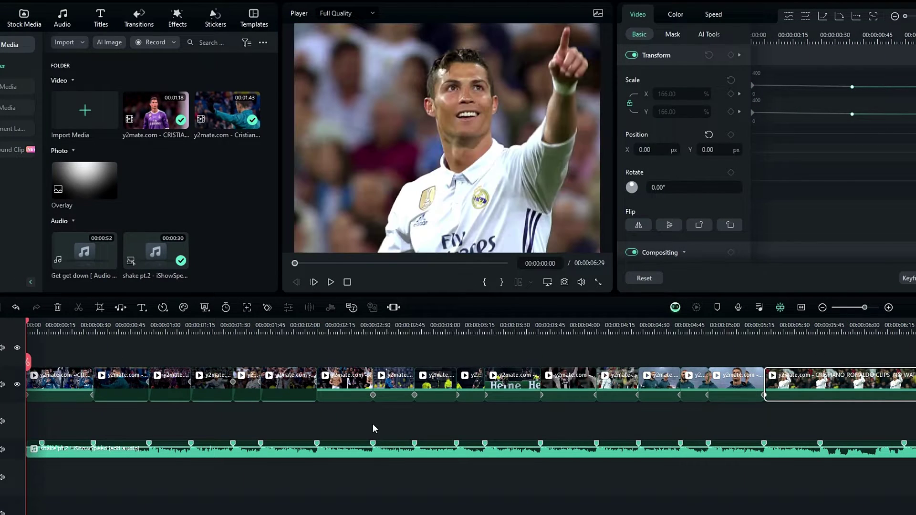
{"action": "key", "text": "space"}
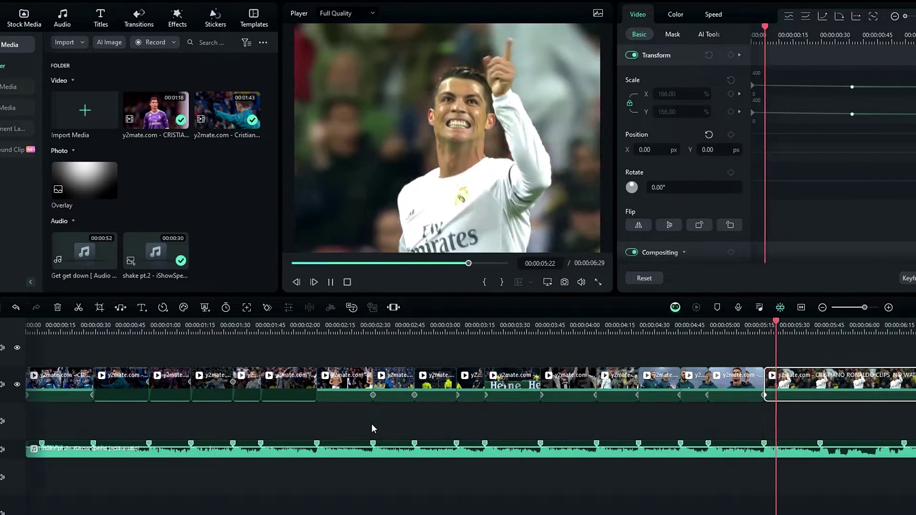
{"action": "key", "text": "space"}
{"action": "left_click_drag", "start_coordinate": [113, 319], "coordinate": [47, 332]}
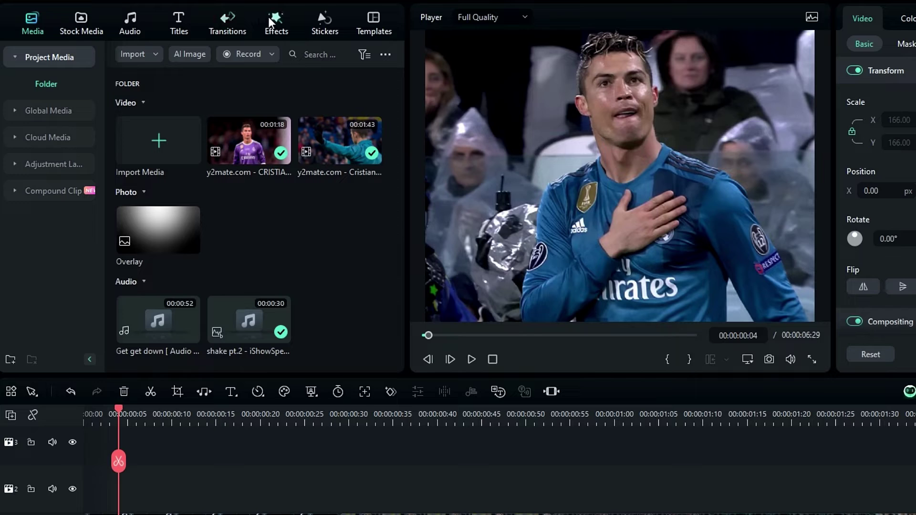
Step: Add the Extreme shake effect on track 2 starting at 0:00
{"action": "left_click", "coordinate": [269, 20]}
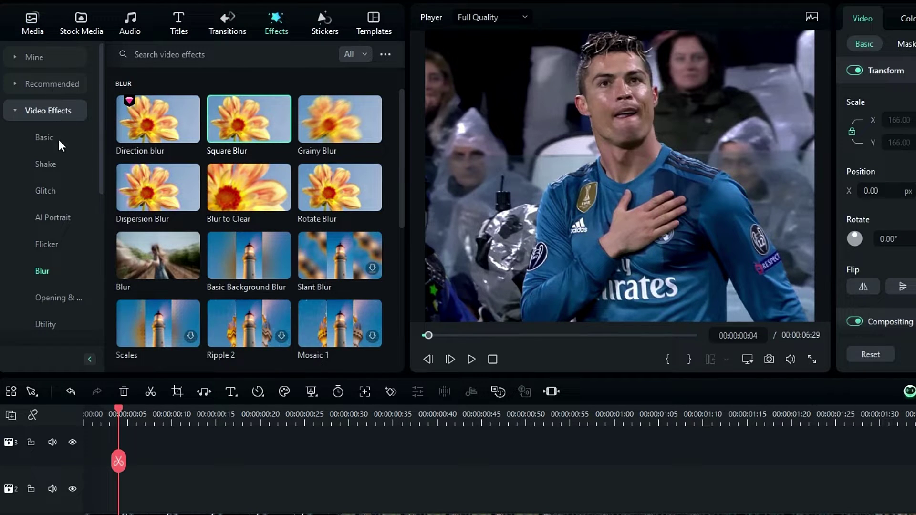
{"action": "left_click", "coordinate": [42, 166]}
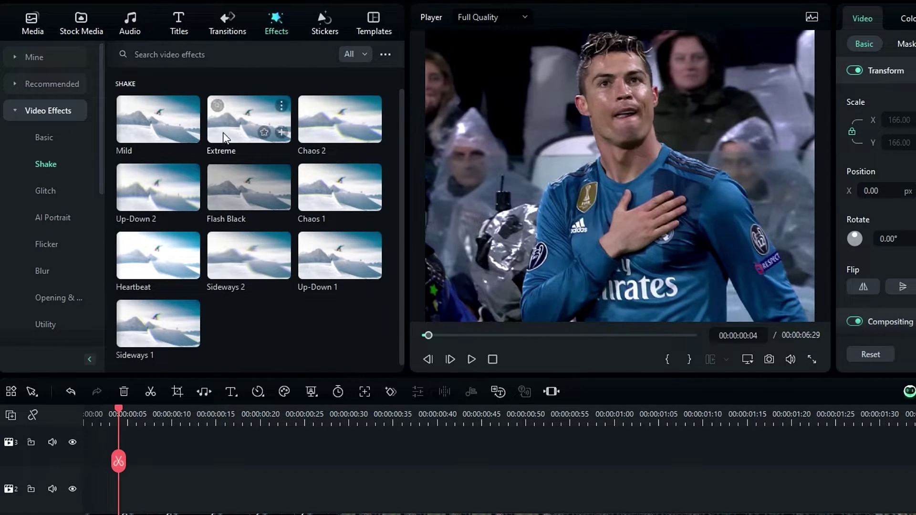
{"action": "left_click_drag", "start_coordinate": [225, 125], "coordinate": [151, 498]}
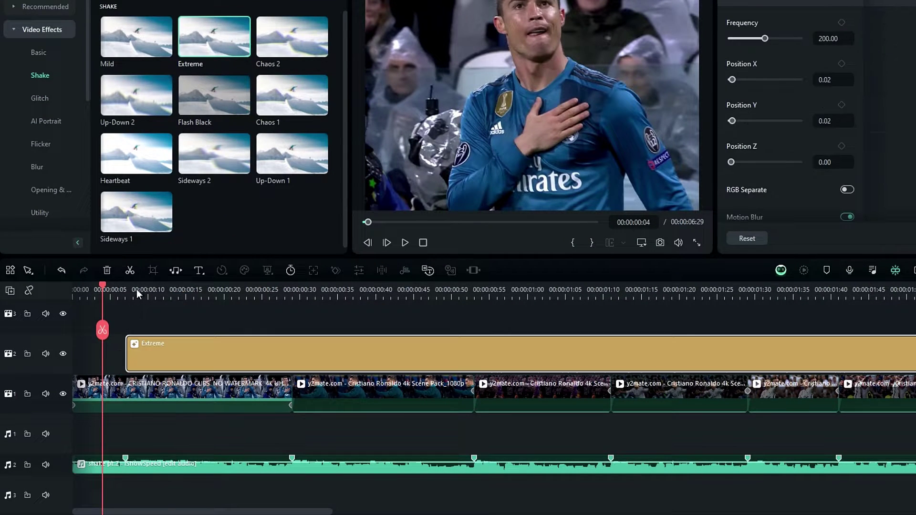
{"action": "left_click_drag", "start_coordinate": [138, 293], "coordinate": [48, 276]}
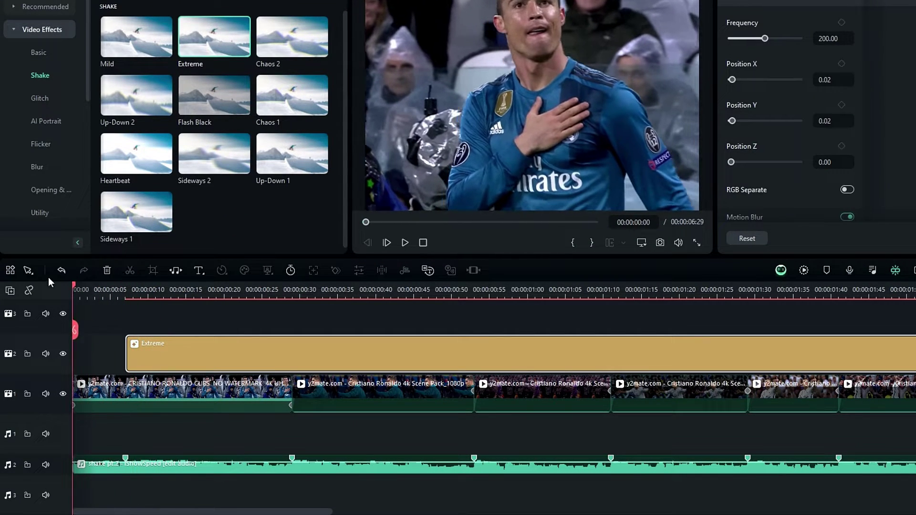
{"action": "left_click_drag", "start_coordinate": [134, 356], "coordinate": [69, 353]}
Step: Trim the Extreme effect to a few frames by splitting and deleting the remainder
{"action": "key", "text": "space"}
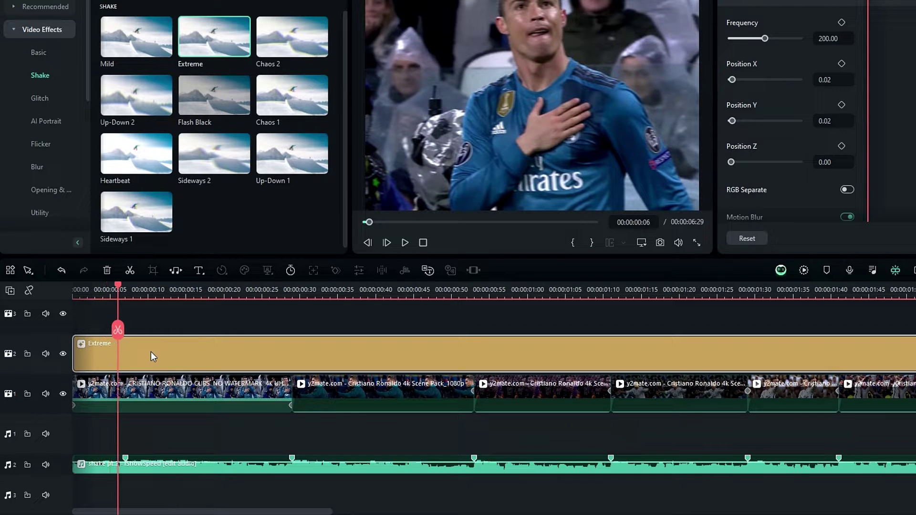
{"action": "left_click", "coordinate": [120, 327]}
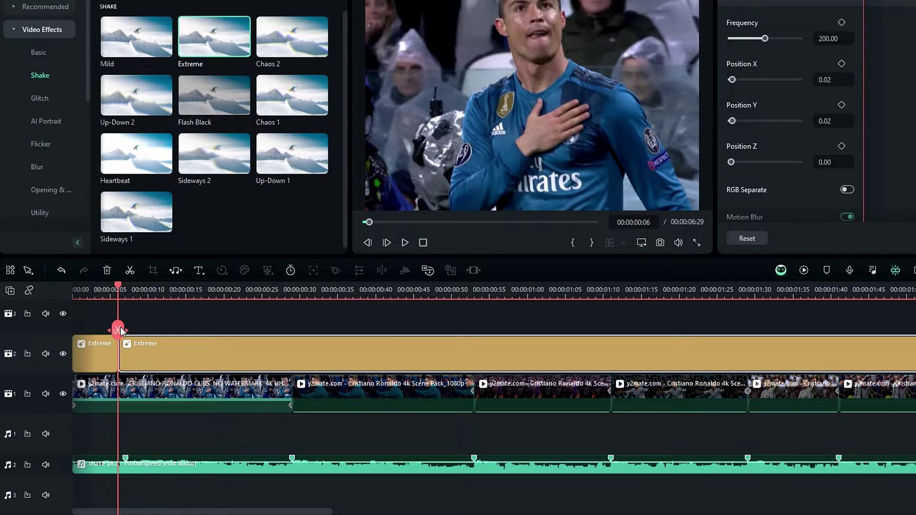
{"action": "key", "text": "Delete"}
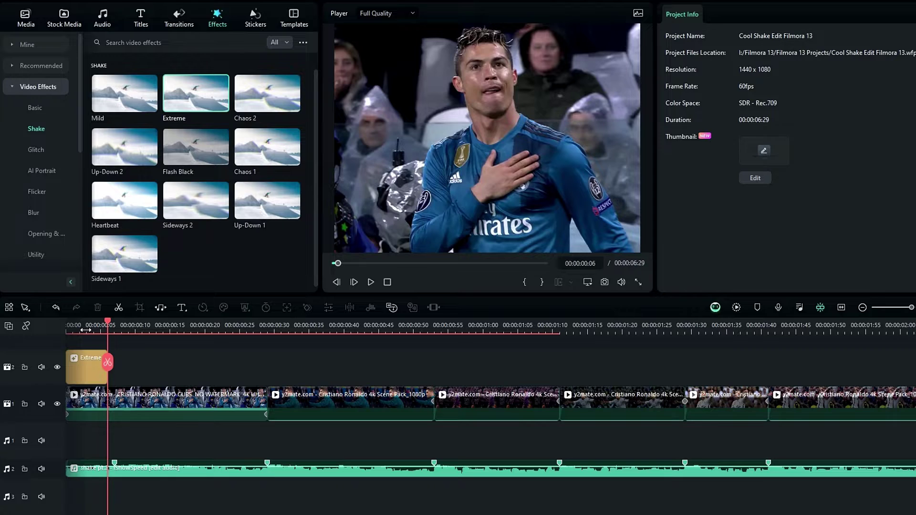
{"action": "left_click_drag", "start_coordinate": [86, 330], "coordinate": [114, 330]}
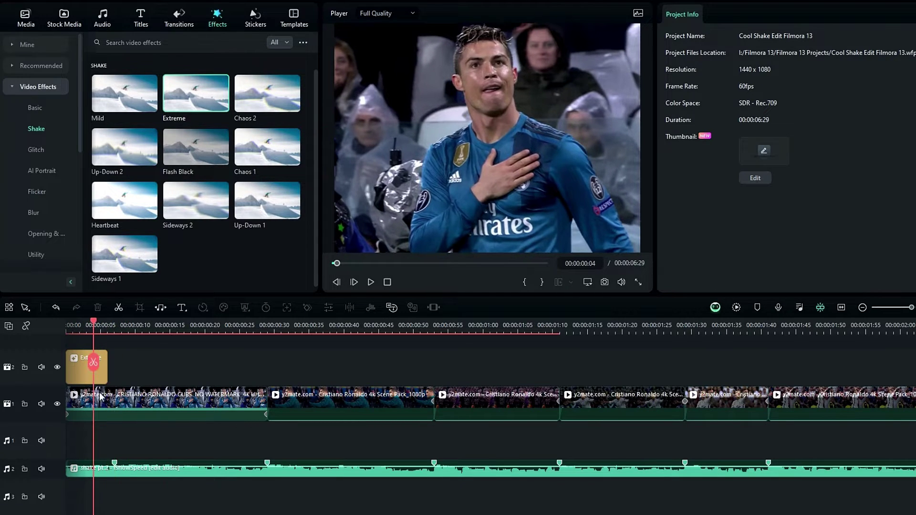
Step: Set the Extreme shake's Frequency to 200, Position X 0.00 and Position Y 1.00
{"action": "double_click", "coordinate": [75, 378]}
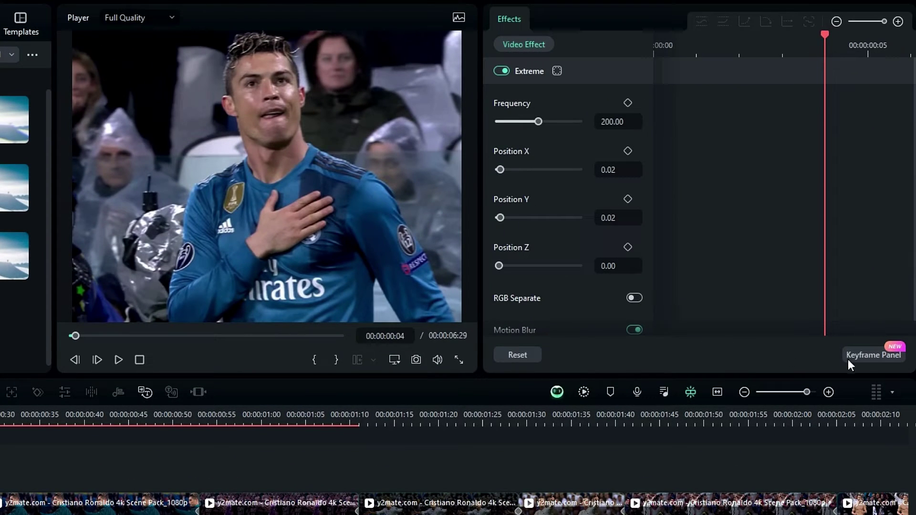
{"action": "left_click", "coordinate": [847, 356]}
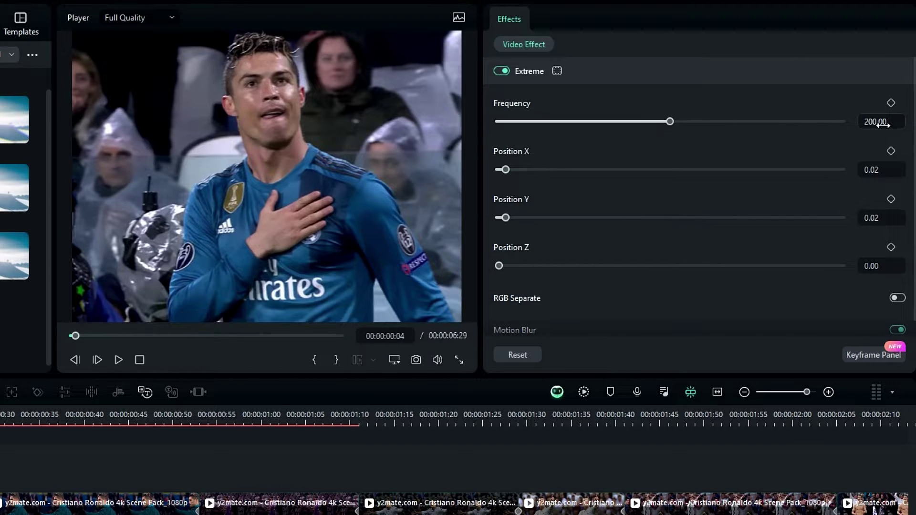
{"action": "left_click_drag", "start_coordinate": [506, 170], "coordinate": [481, 170]}
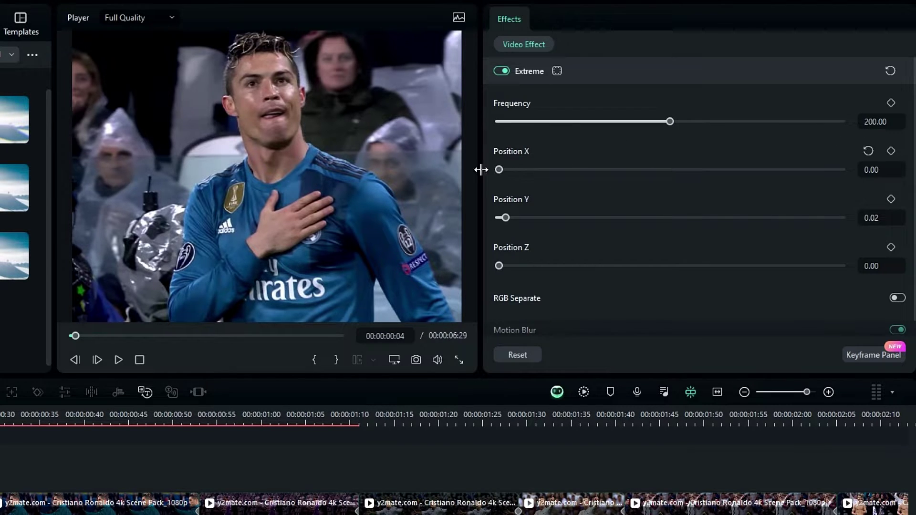
{"action": "left_click_drag", "start_coordinate": [514, 217], "coordinate": [888, 217]}
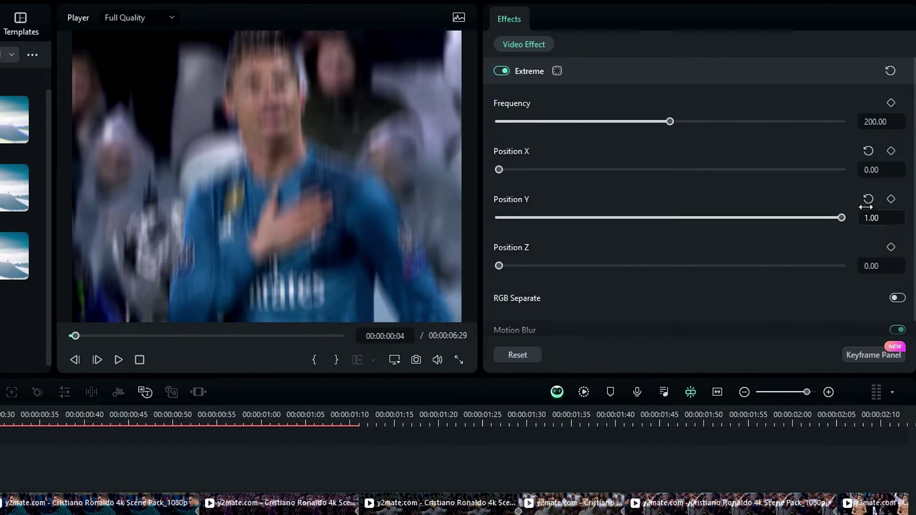
{"action": "scroll", "coordinate": [759, 236], "scroll_direction": "down", "scroll_amount": 1}
{"action": "scroll", "coordinate": [762, 238], "scroll_direction": "up", "scroll_amount": 1}
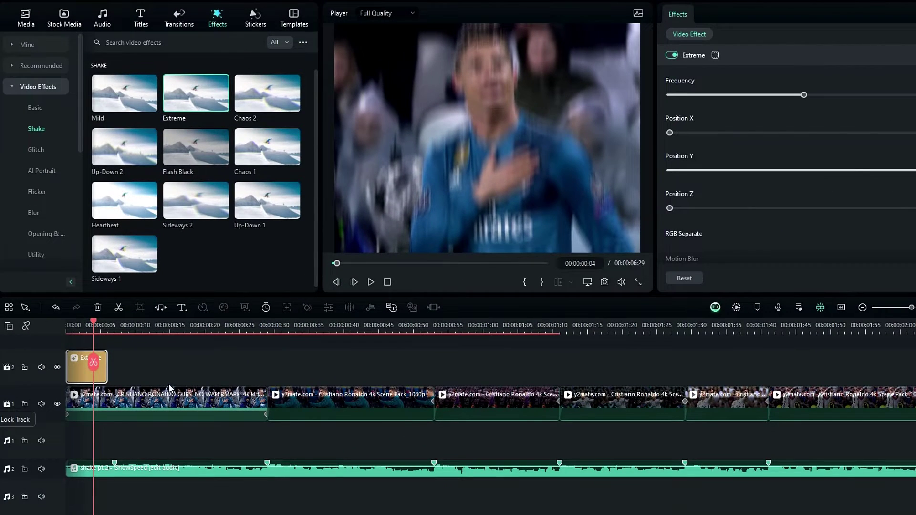
{"action": "scroll", "coordinate": [163, 385], "scroll_direction": "up", "scroll_amount": 1}
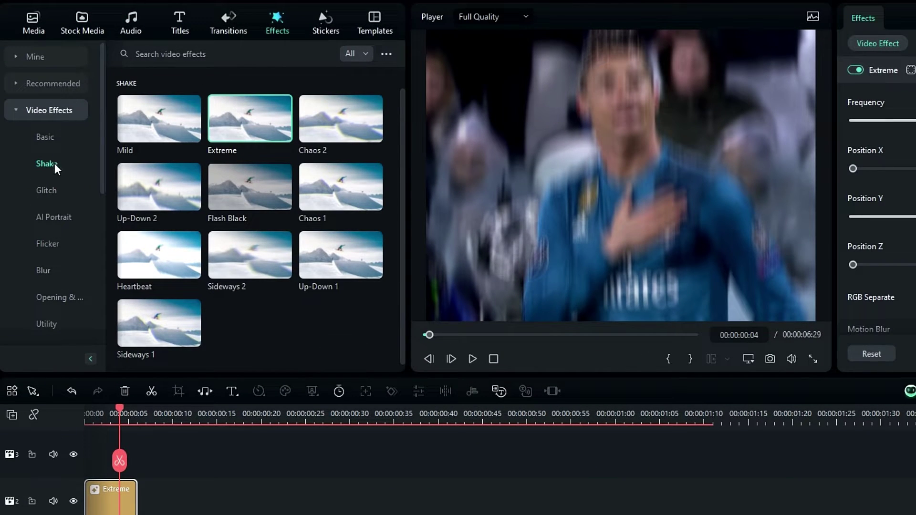
Step: Add a Direction blur on track 3 and trim it to match the shake
{"action": "left_click", "coordinate": [50, 272]}
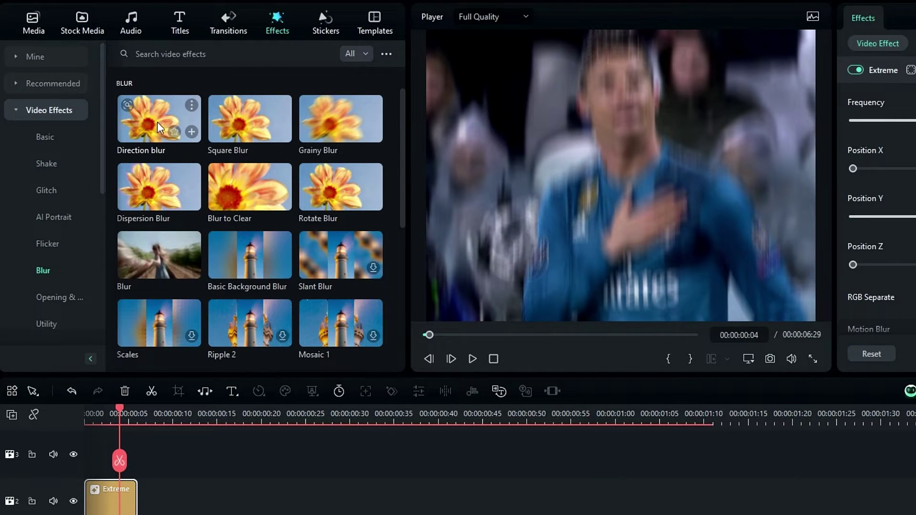
{"action": "left_click_drag", "start_coordinate": [162, 133], "coordinate": [153, 453]}
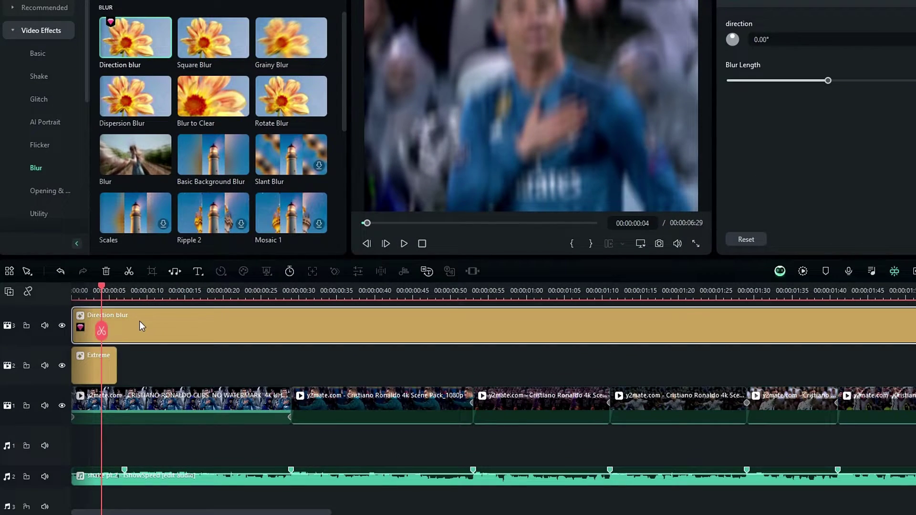
{"action": "left_click", "coordinate": [102, 332]}
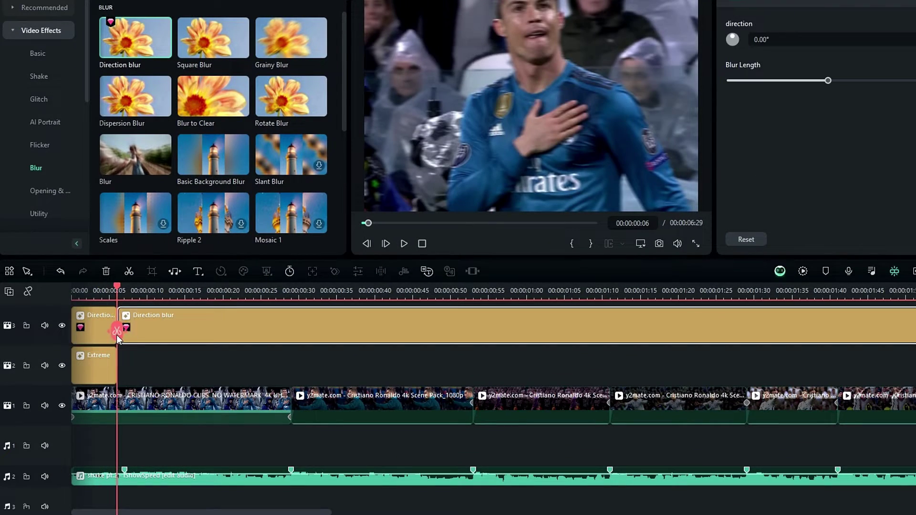
{"action": "key", "text": "Delete"}
{"action": "left_click", "coordinate": [91, 330]}
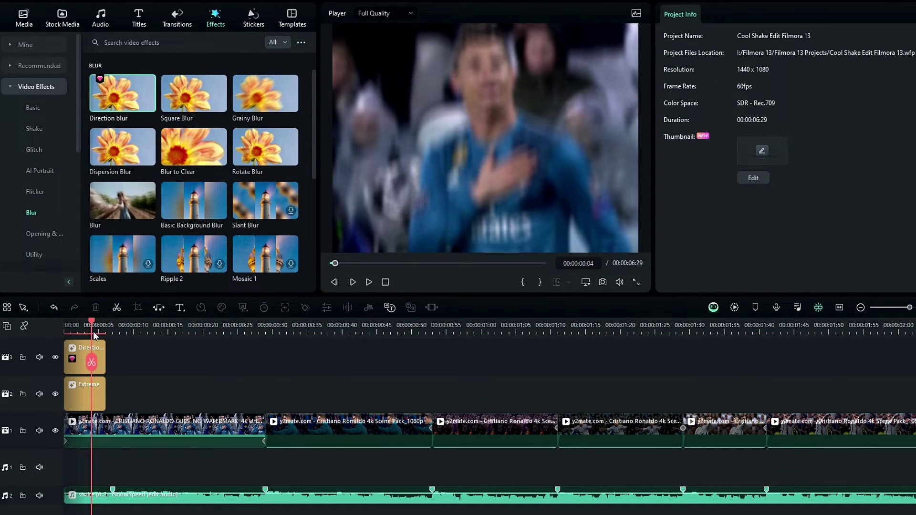
Step: Set the Direction blur angle to 208° and raise its blur length
{"action": "left_click", "coordinate": [78, 351]}
{"action": "left_click", "coordinate": [716, 94]}
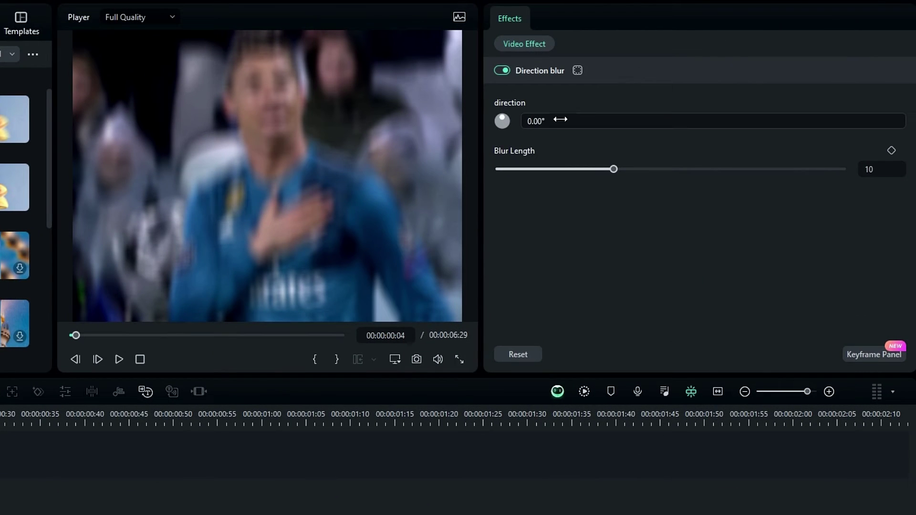
{"action": "key", "text": "Return"}
{"action": "left_click_drag", "start_coordinate": [615, 169], "coordinate": [841, 169]}
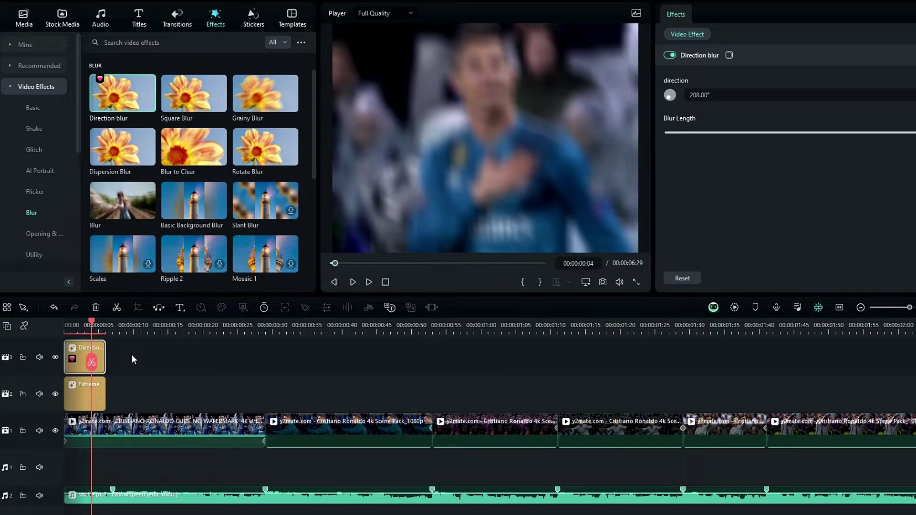
Step: Paste two Direction blur copies back-to-back on track 4 at the start
{"action": "left_click_drag", "start_coordinate": [133, 359], "coordinate": [87, 411]}
{"action": "key", "text": "ctrl+c"}
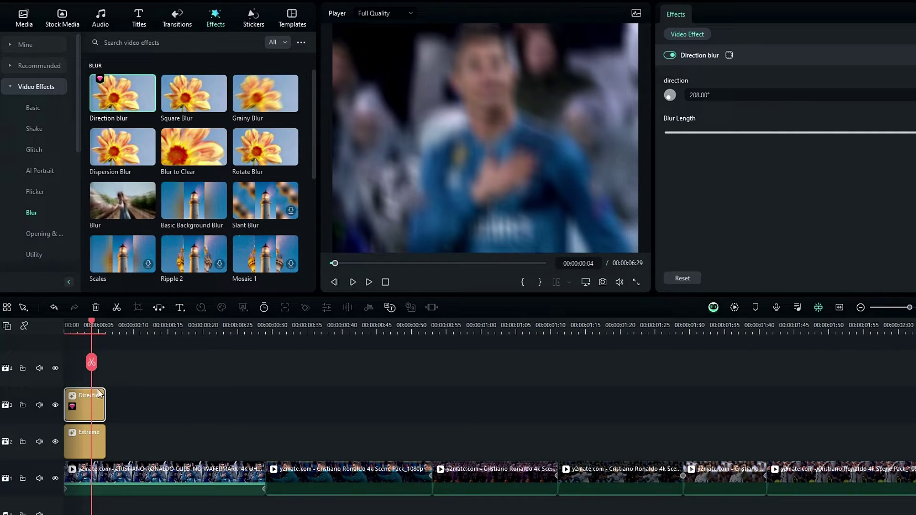
{"action": "left_click", "coordinate": [112, 325]}
{"action": "key", "text": "ctrl+v"}
{"action": "left_click_drag", "start_coordinate": [125, 393], "coordinate": [76, 357]}
{"action": "left_click", "coordinate": [70, 325]}
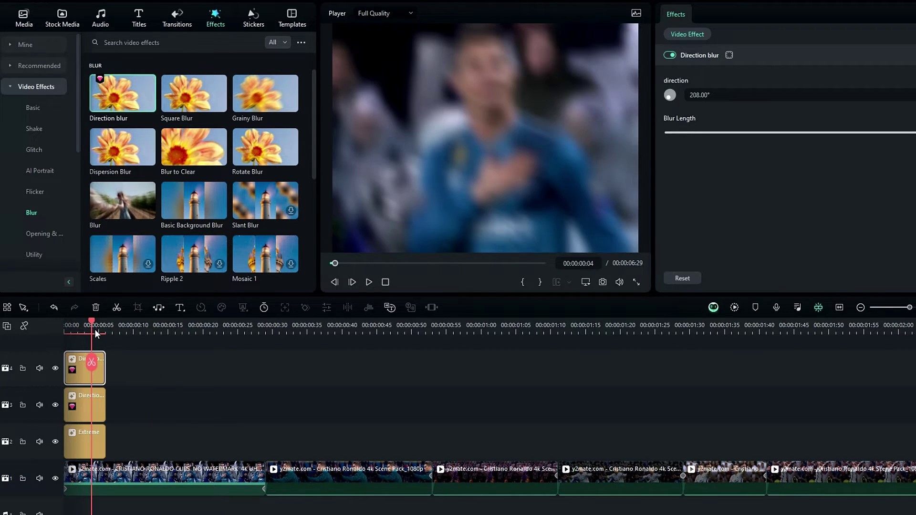
{"action": "left_click", "coordinate": [113, 326]}
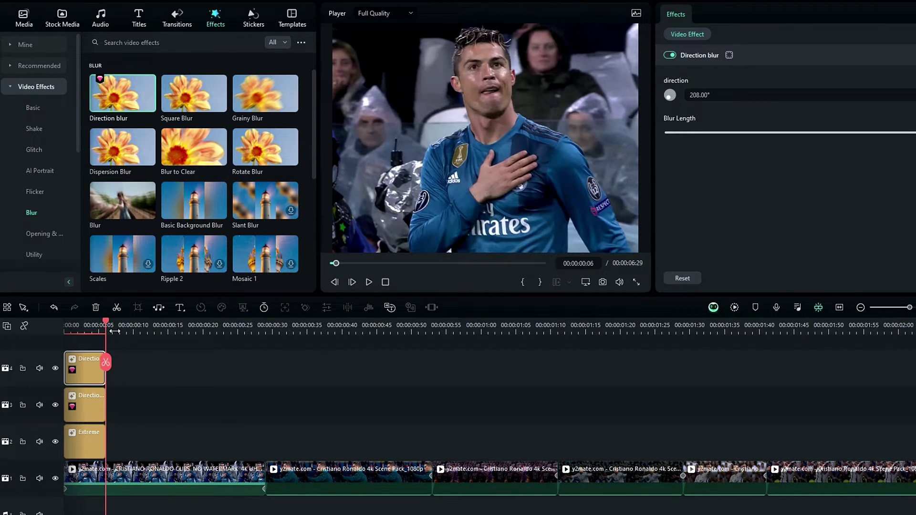
{"action": "key", "text": "ctrl+v"}
{"action": "left_click_drag", "start_coordinate": [123, 411], "coordinate": [123, 375]}
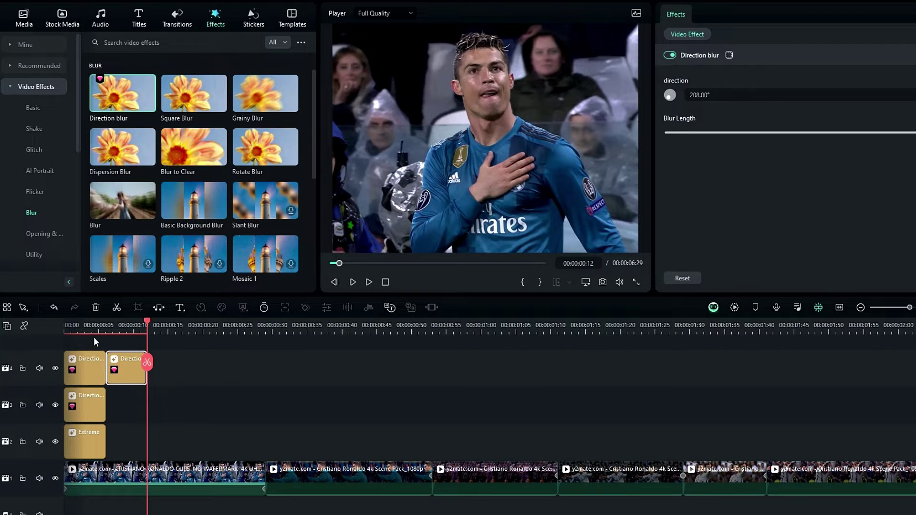
Step: Set the second Direction blur copy's Blur Length to 15
{"action": "left_click", "coordinate": [113, 326]}
{"action": "left_click", "coordinate": [81, 325]}
{"action": "left_click", "coordinate": [134, 325]}
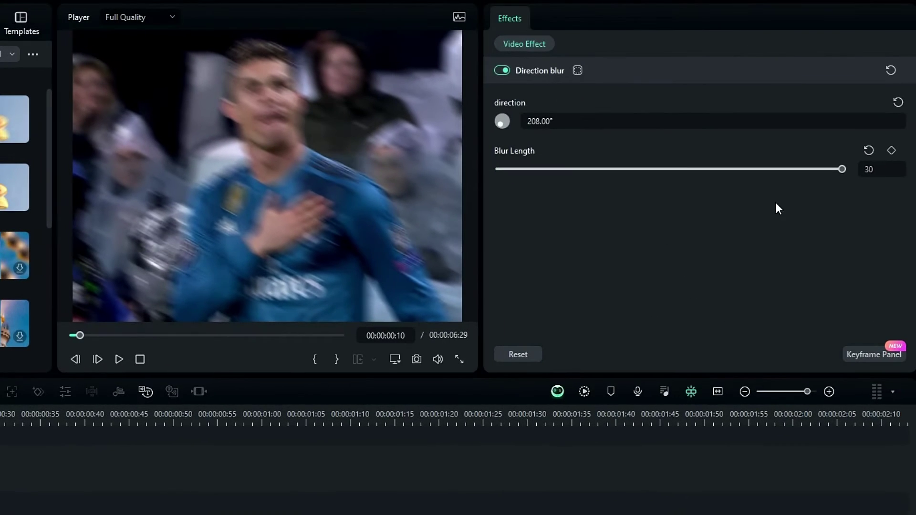
{"action": "left_click", "coordinate": [873, 162]}
{"action": "type", "text": "15"}
{"action": "key", "text": "Return"}
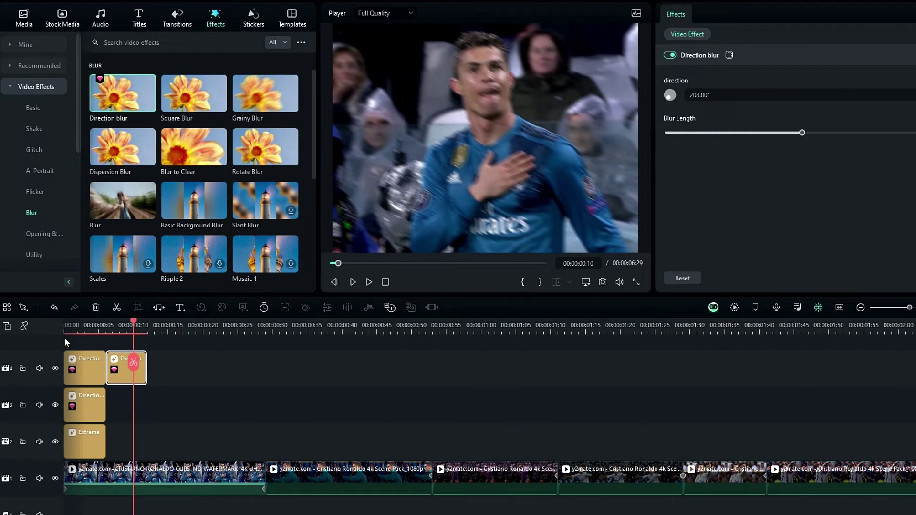
Step: Preview the blurred opening beat and select the Extreme shake clip
{"action": "left_click_drag", "start_coordinate": [70, 326], "coordinate": [140, 329]}
{"action": "mouse_move", "coordinate": [171, 336]}
{"action": "left_mouse_down"}
{"action": "mouse_move", "coordinate": [178, 342]}
{"action": "mouse_move", "coordinate": [79, 336]}
{"action": "mouse_move", "coordinate": [216, 340]}
{"action": "mouse_move", "coordinate": [74, 334]}
{"action": "mouse_move", "coordinate": [204, 336]}
{"action": "mouse_move", "coordinate": [180, 336]}
{"action": "left_mouse_up"}
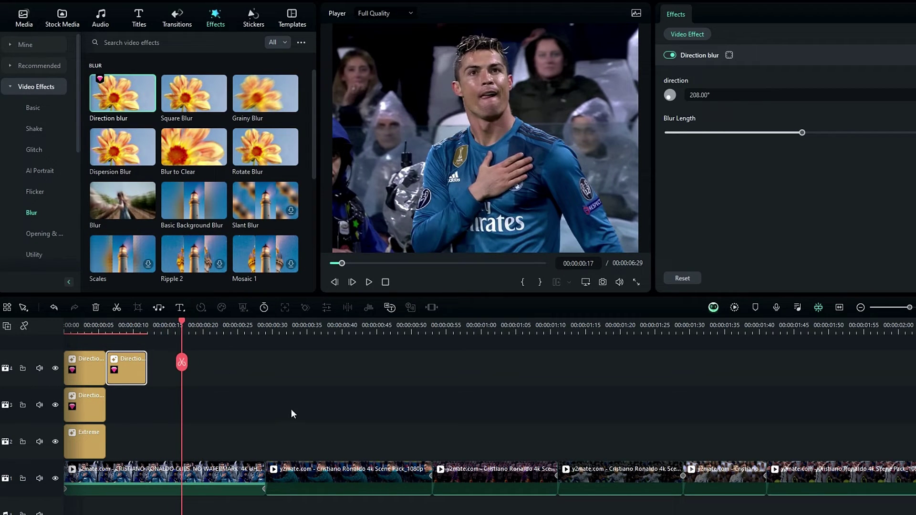
{"action": "scroll", "coordinate": [291, 408], "scroll_direction": "down", "scroll_amount": 1}
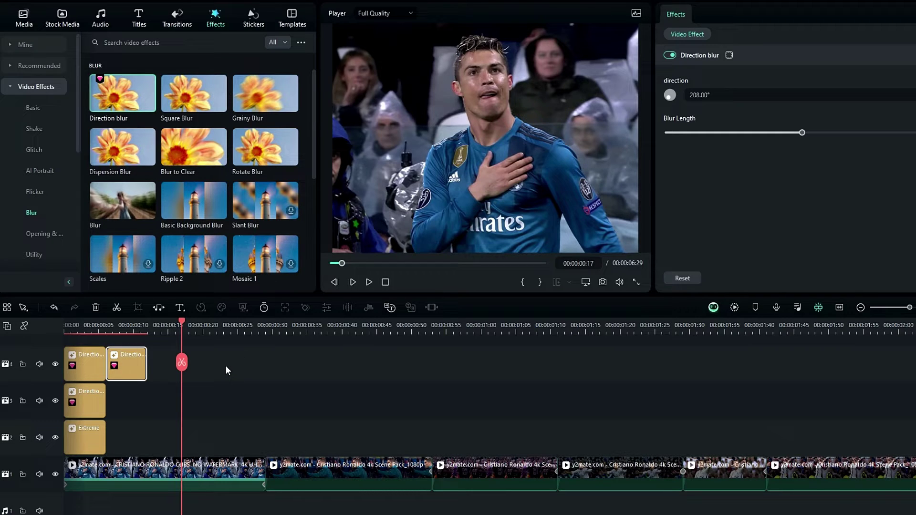
{"action": "left_click_drag", "start_coordinate": [210, 430], "coordinate": [87, 434]}
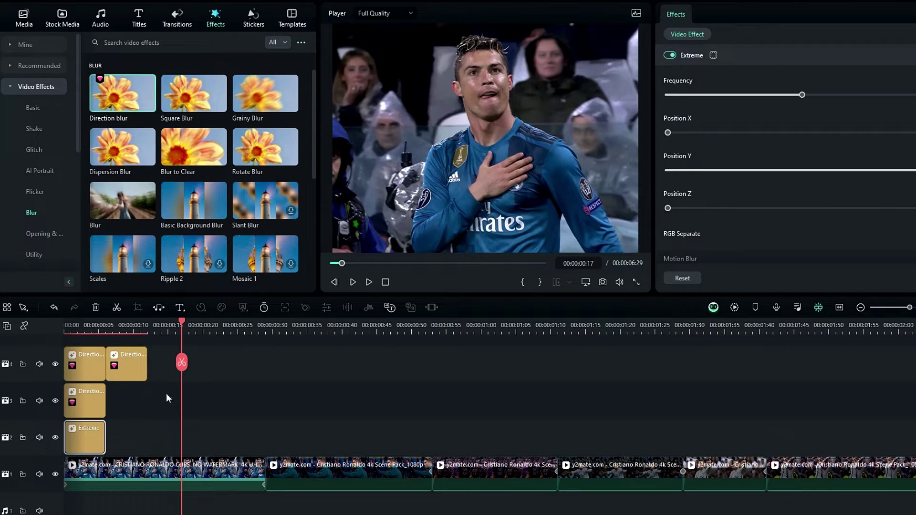
Step: Paste an Extreme shake copy at 00:29 and add a trimmed Grainy Blur above it on track 3
{"action": "left_click", "coordinate": [265, 330]}
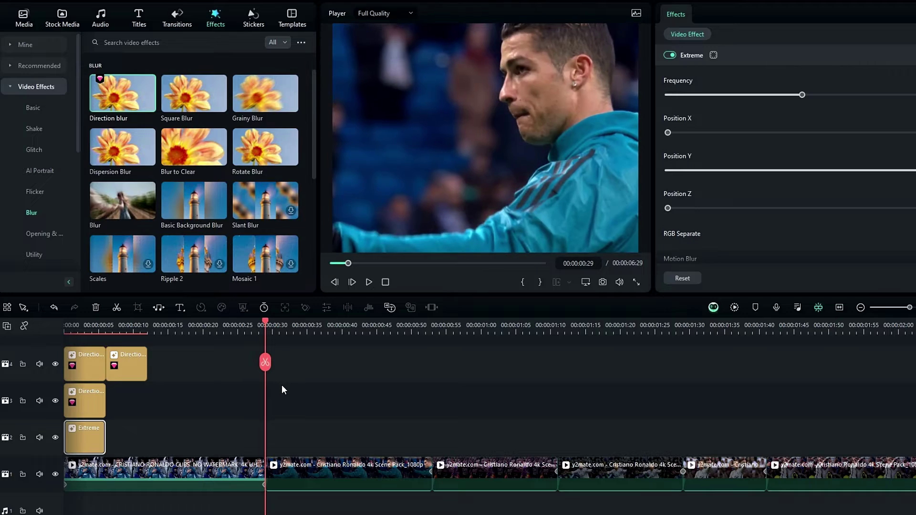
{"action": "key", "text": "ctrl+v"}
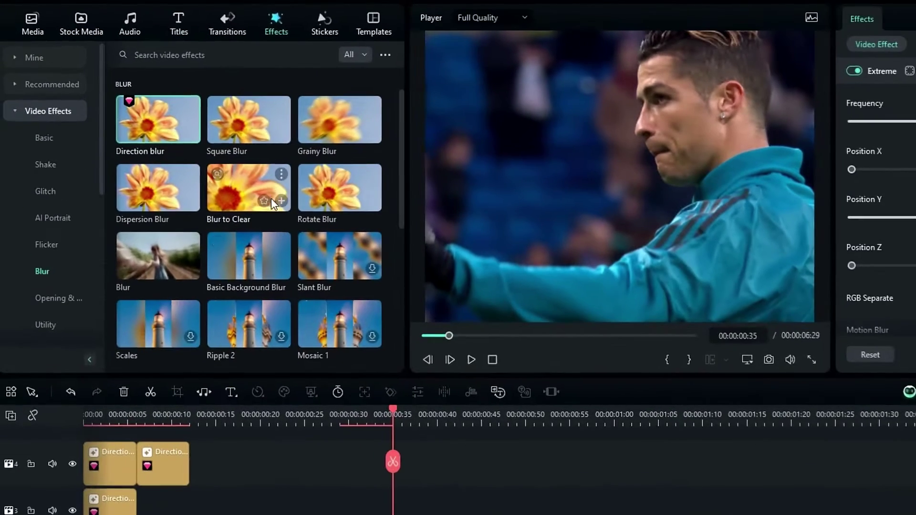
{"action": "left_click_drag", "start_coordinate": [258, 91], "coordinate": [346, 234]}
{"action": "left_click_drag", "start_coordinate": [415, 281], "coordinate": [339, 501]}
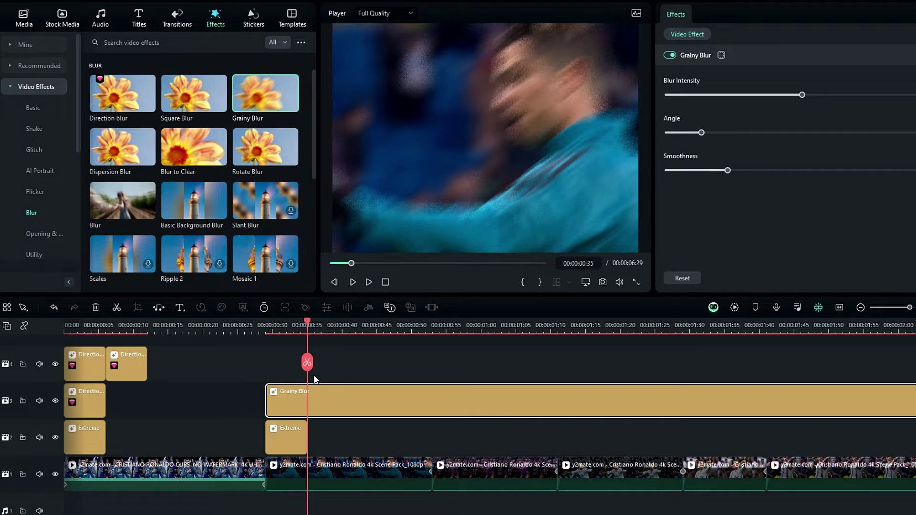
{"action": "left_click", "coordinate": [308, 362]}
{"action": "key", "text": "Delete"}
{"action": "left_click", "coordinate": [277, 330]}
{"action": "left_click_drag", "start_coordinate": [276, 330], "coordinate": [293, 333]}
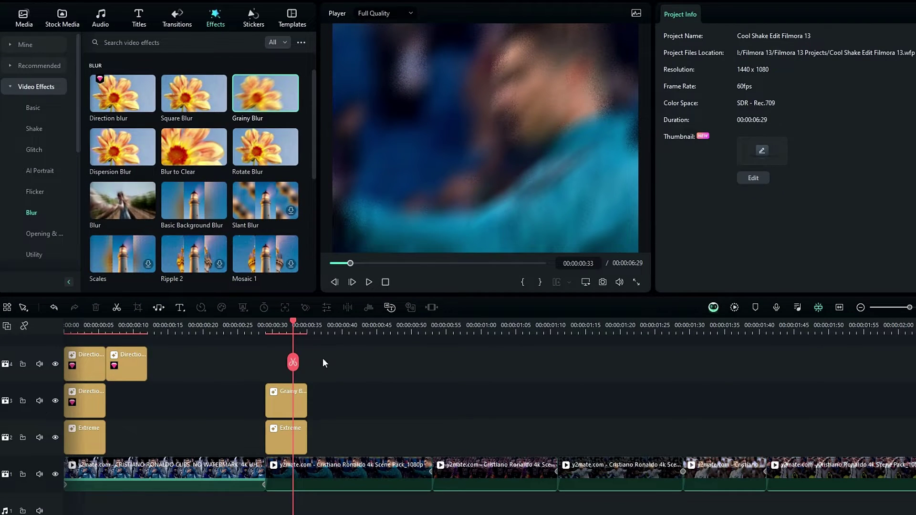
Step: Set the Grainy Blur's Angle to 115 and Smoothness to 9
{"action": "left_click", "coordinate": [220, 496]}
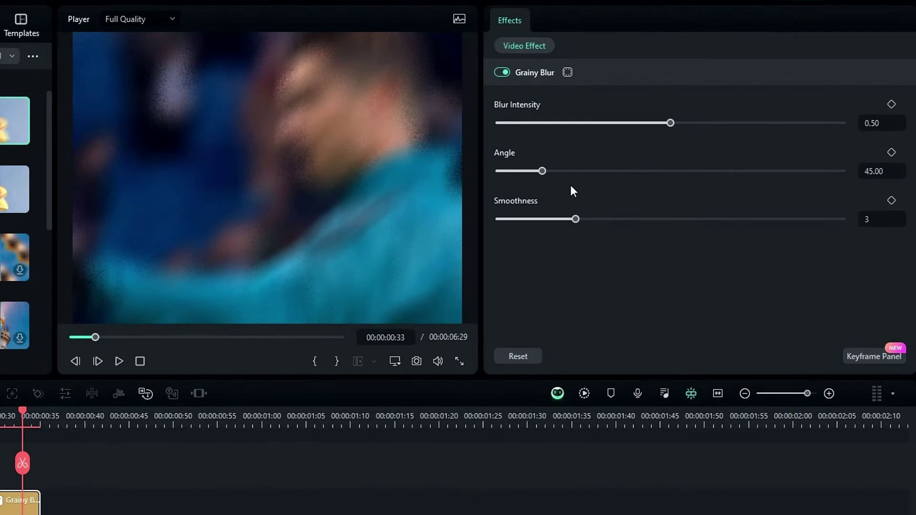
{"action": "left_click", "coordinate": [872, 166]}
{"action": "type", "text": "115"}
{"action": "key", "text": "Return"}
{"action": "left_click", "coordinate": [602, 220]}
{"action": "left_click_drag", "start_coordinate": [620, 222], "coordinate": [832, 222]}
{"action": "left_click_drag", "start_coordinate": [903, 222], "coordinate": [833, 219]}
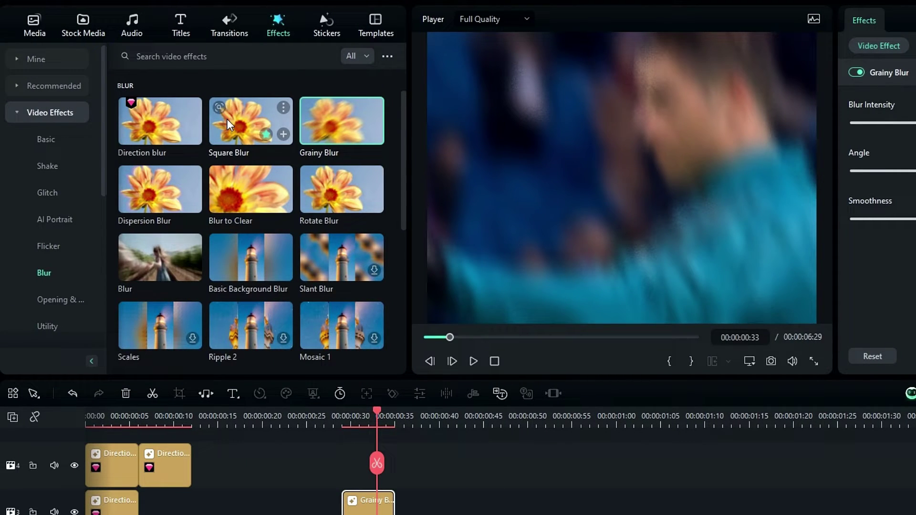
Step: Add a beat-length Square Blur on track 4 and paste a copy right after it
{"action": "left_click_drag", "start_coordinate": [227, 119], "coordinate": [336, 470]}
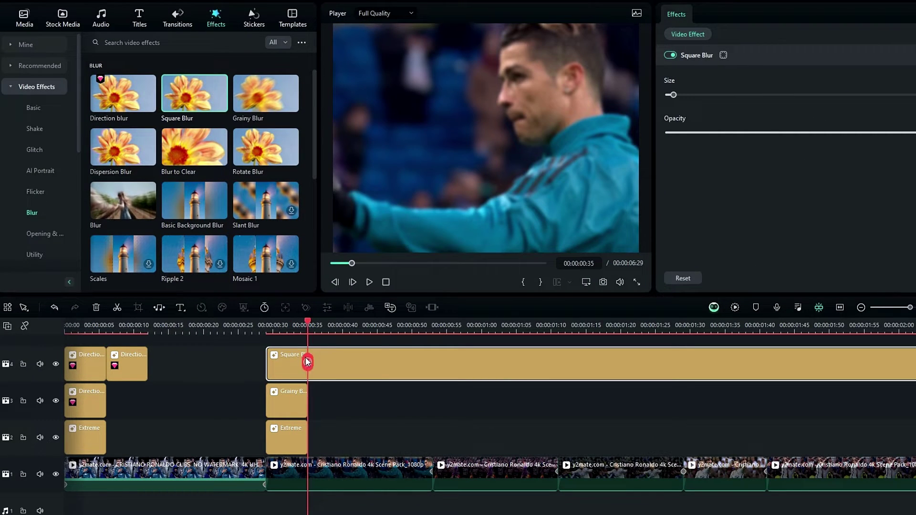
{"action": "key", "text": "ctrl+z"}
{"action": "left_click_drag", "start_coordinate": [278, 329], "coordinate": [290, 326]}
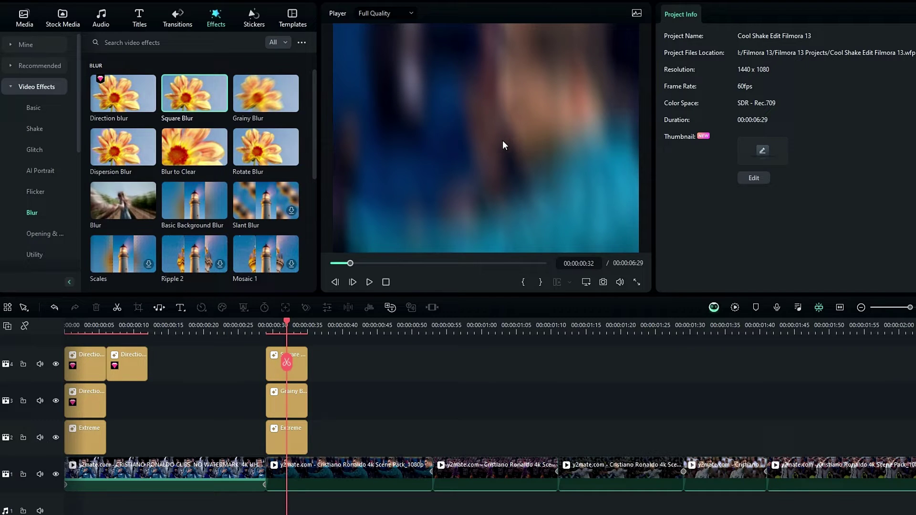
{"action": "left_click_drag", "start_coordinate": [290, 326], "coordinate": [356, 330]}
{"action": "left_click", "coordinate": [280, 356]}
{"action": "key", "text": "ctrl+c"}
{"action": "key", "text": "ctrl+v"}
Step: Preview the shake-and-blur stacks across the timeline, returning to 00:00:00:15
{"action": "left_click_drag", "start_coordinate": [77, 328], "coordinate": [330, 380]}
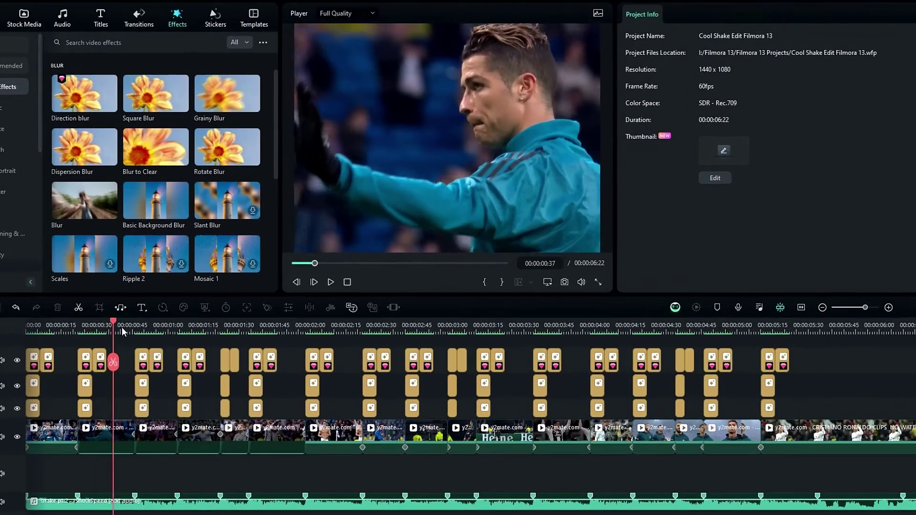
{"action": "left_click_drag", "start_coordinate": [112, 327], "coordinate": [153, 327]}
{"action": "left_click_drag", "start_coordinate": [107, 310], "coordinate": [63, 310]}
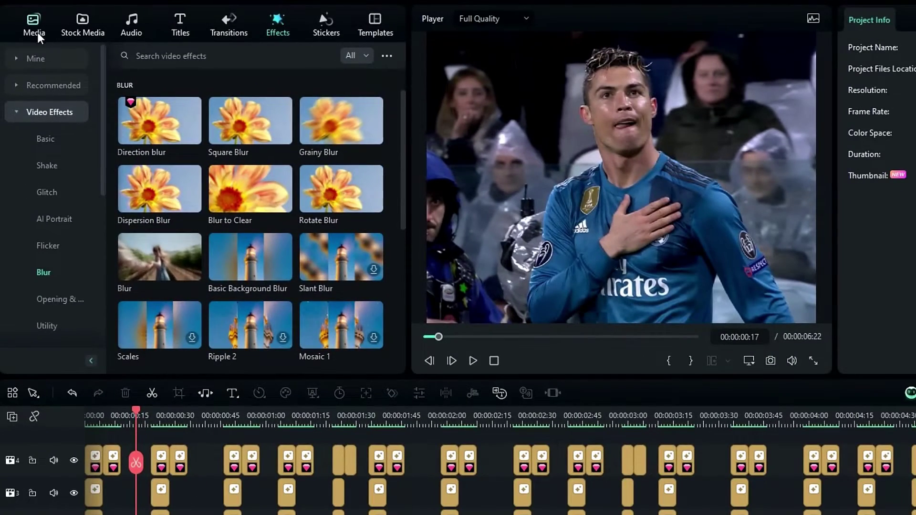
Step: Add an Adjustment Layer on a new top track and extend it to the video's end
{"action": "left_click", "coordinate": [37, 31]}
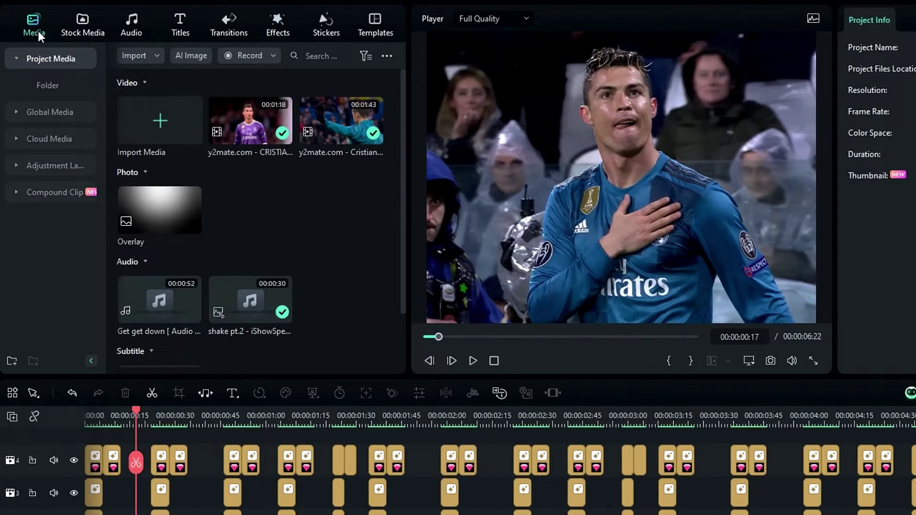
{"action": "left_click", "coordinate": [66, 160]}
{"action": "left_click_drag", "start_coordinate": [143, 126], "coordinate": [79, 442]}
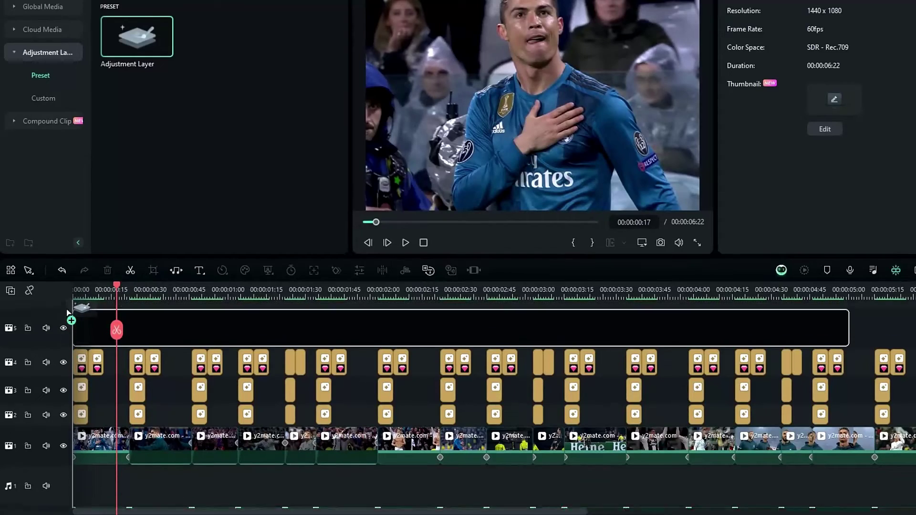
{"action": "left_click_drag", "start_coordinate": [68, 312], "coordinate": [62, 362]}
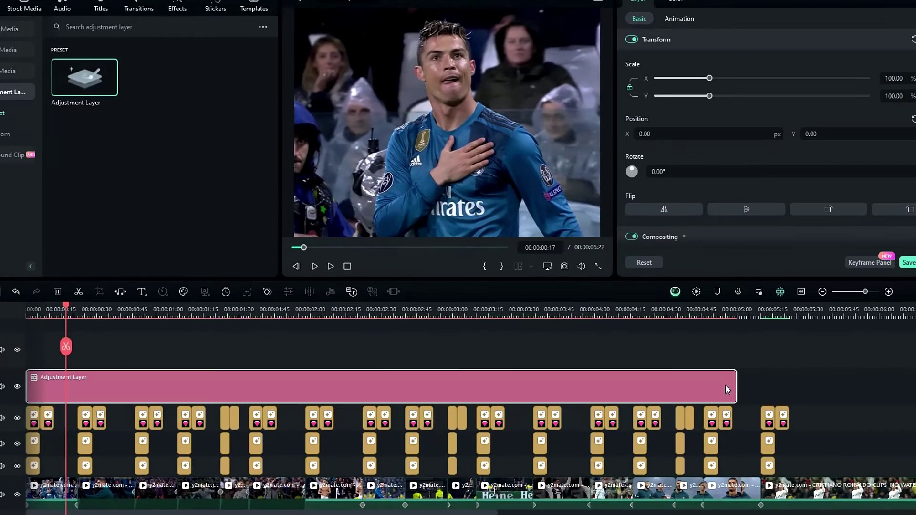
{"action": "left_click_drag", "start_coordinate": [734, 381], "coordinate": [881, 389]}
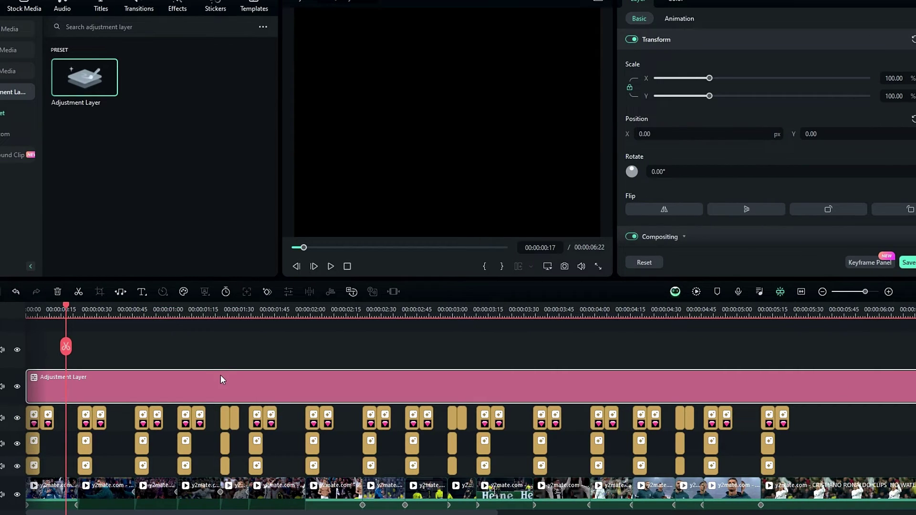
{"action": "scroll", "coordinate": [220, 374], "scroll_direction": "down", "scroll_amount": 1}
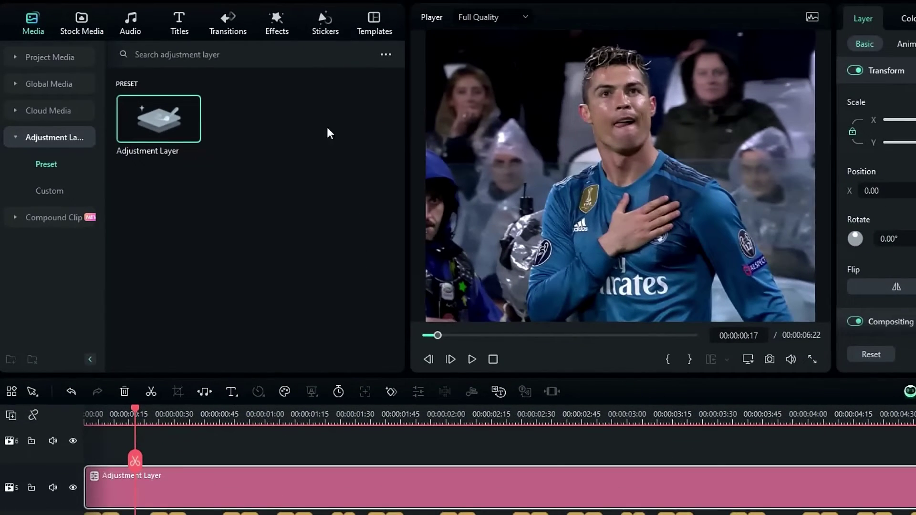
{"action": "left_click", "coordinate": [182, 6]}
Step: Apply the Movie 1 LUT at 60% opacity and the Movie 3 LUT to the adjustment layer
{"action": "left_click", "coordinate": [43, 110]}
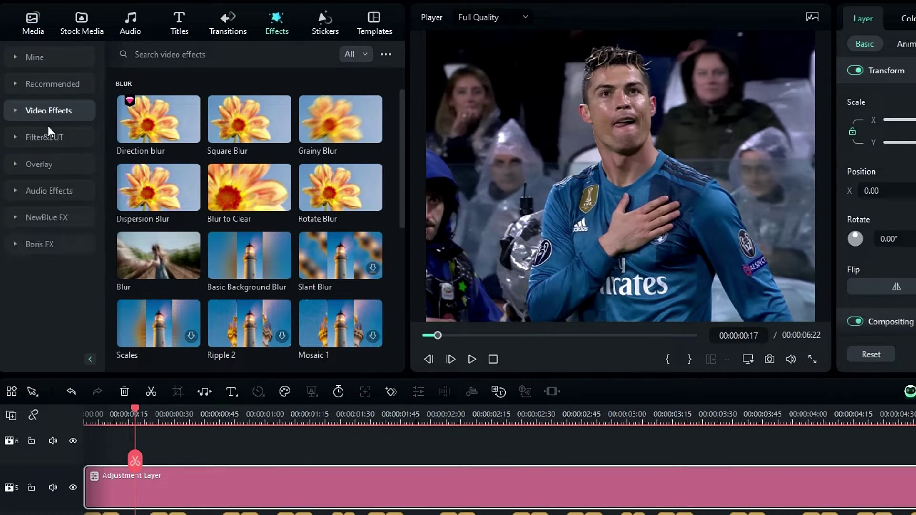
{"action": "left_click", "coordinate": [46, 138]}
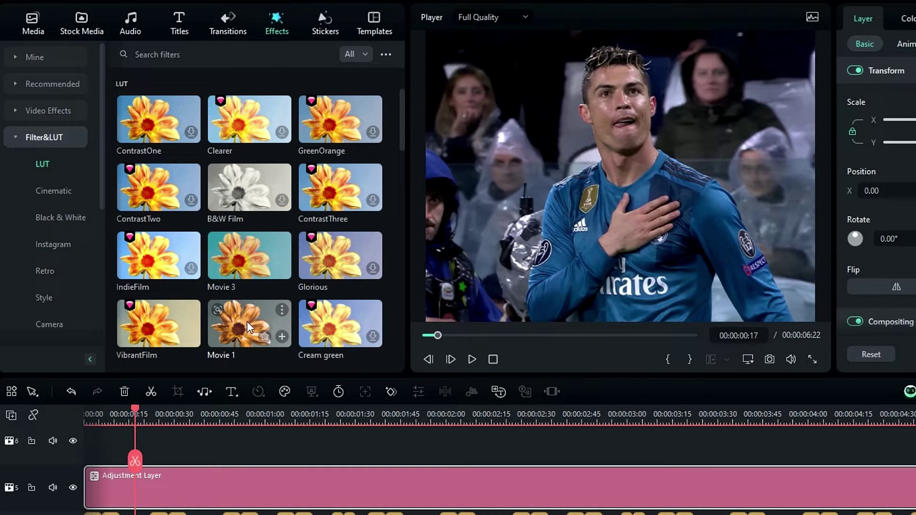
{"action": "left_click_drag", "start_coordinate": [241, 325], "coordinate": [252, 494]}
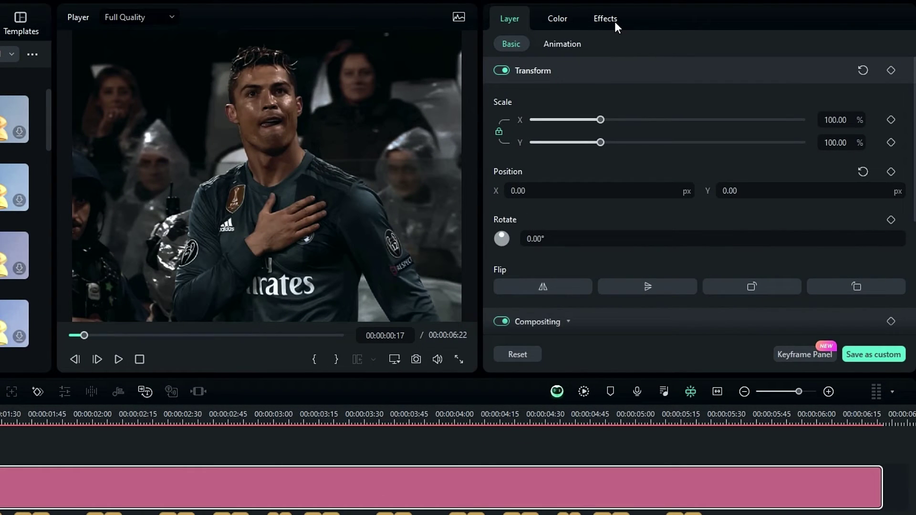
{"action": "left_click", "coordinate": [606, 19]}
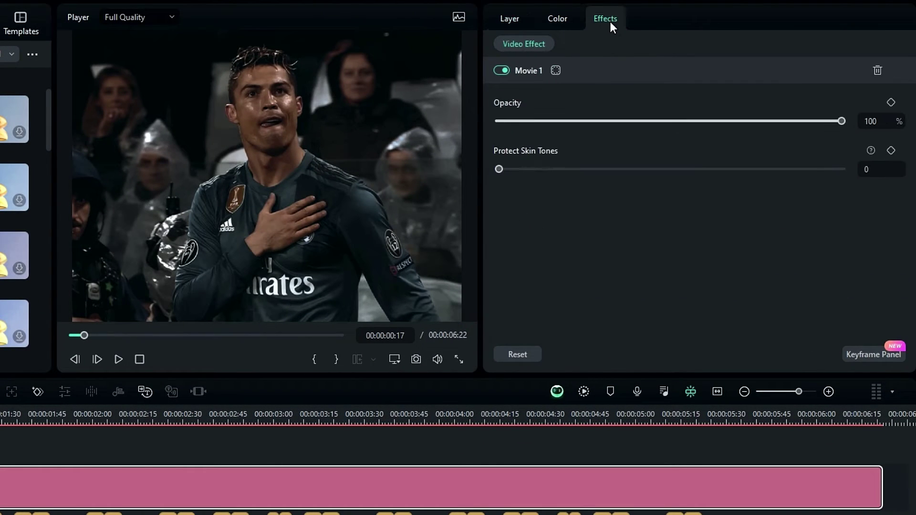
{"action": "left_click", "coordinate": [888, 124]}
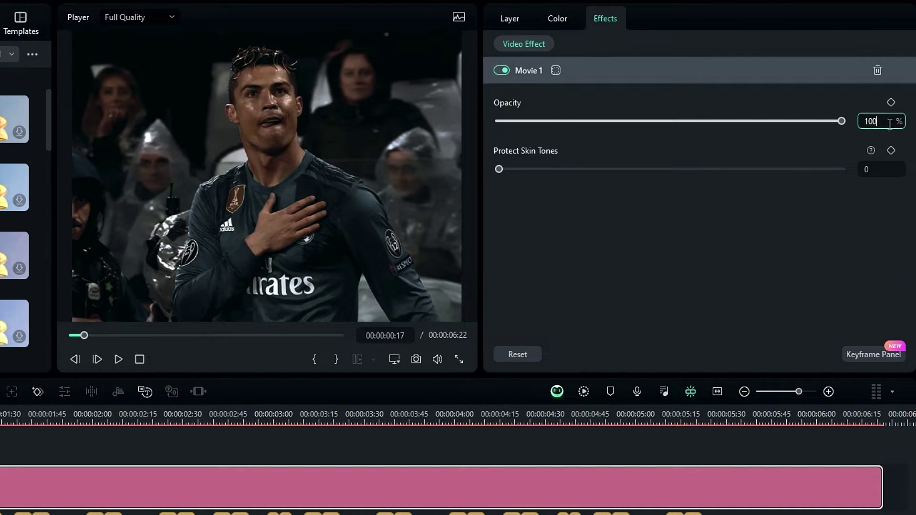
{"action": "type", "text": "60"}
{"action": "key", "text": "Return"}
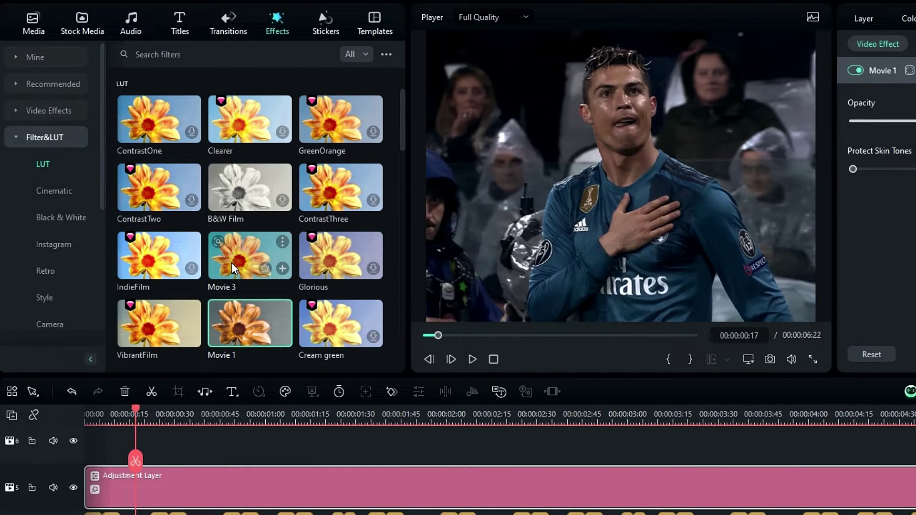
{"action": "left_click_drag", "start_coordinate": [230, 262], "coordinate": [234, 501]}
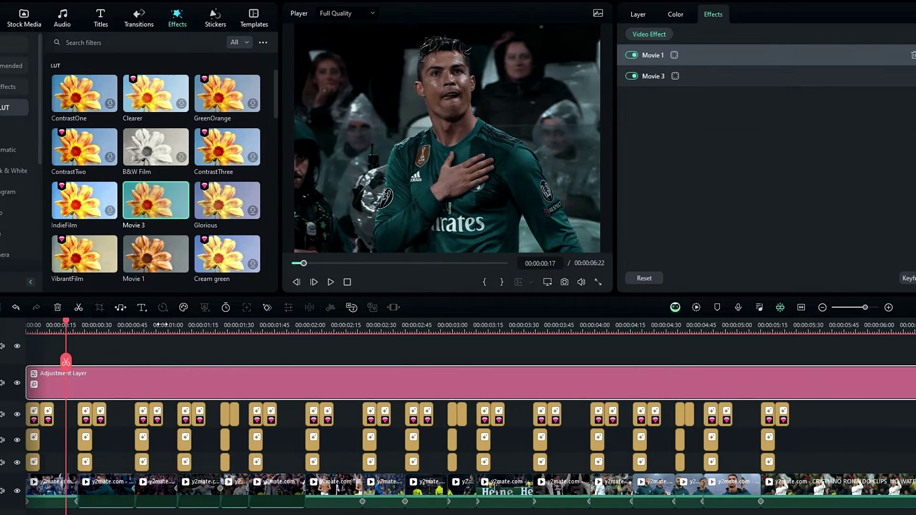
{"action": "left_click_drag", "start_coordinate": [70, 318], "coordinate": [65, 382]}
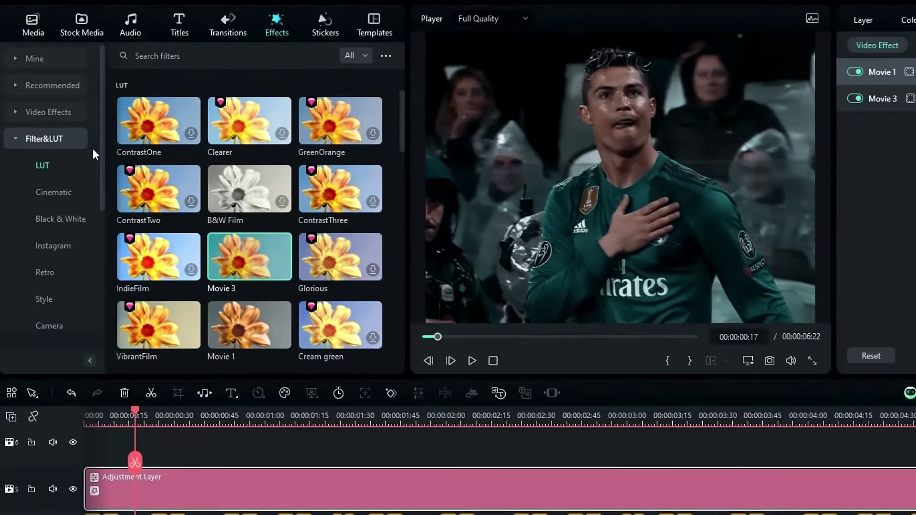
Step: Apply BCC Plus Glow Edges from Boris FX Plus Lights to the adjustment layer
{"action": "left_click", "coordinate": [0, 105]}
{"action": "left_click", "coordinate": [43, 246]}
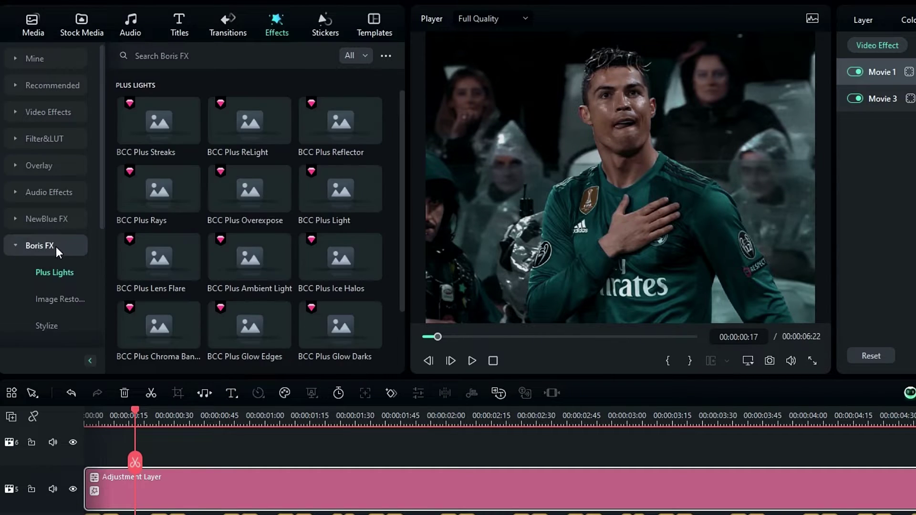
{"action": "scroll", "coordinate": [253, 226], "scroll_direction": "down", "scroll_amount": 2}
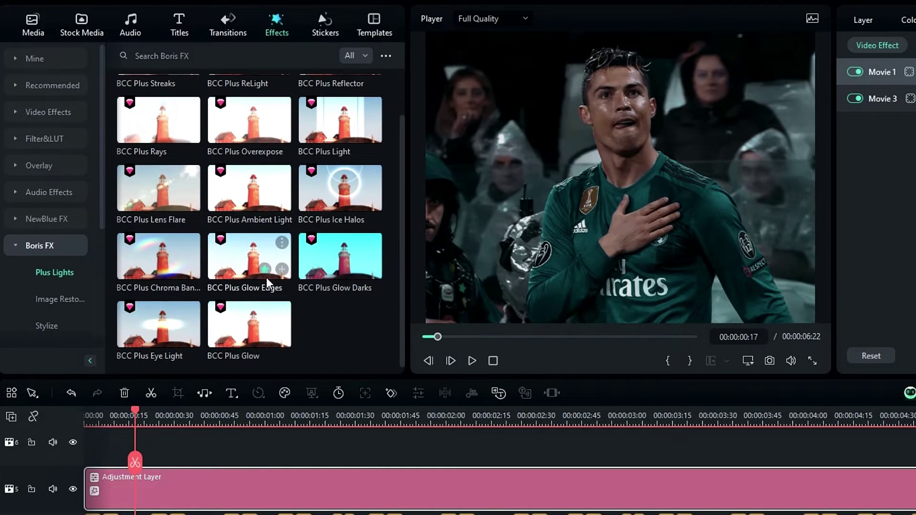
{"action": "left_click_drag", "start_coordinate": [224, 263], "coordinate": [244, 492]}
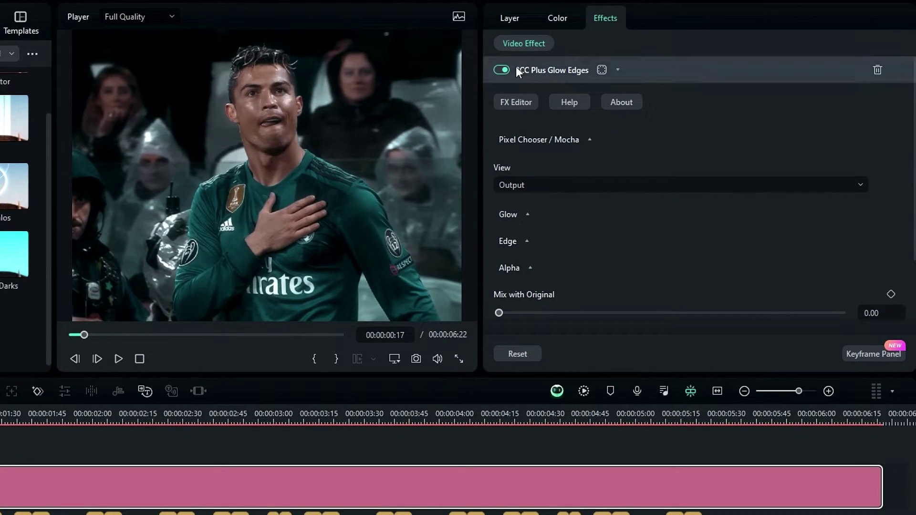
{"action": "left_click", "coordinate": [508, 70]}
{"action": "left_click", "coordinate": [509, 70]}
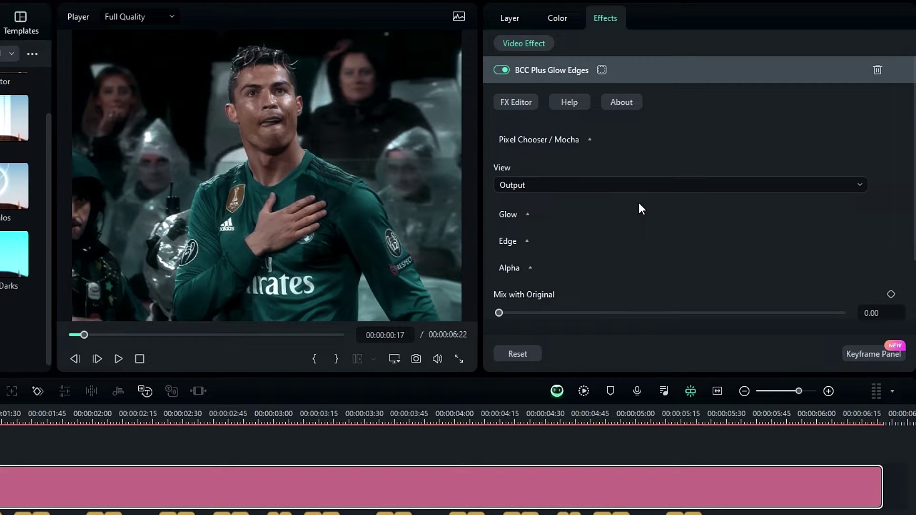
Step: Set the Glow Edges glow Brightness to 70
{"action": "left_click", "coordinate": [527, 215]}
{"action": "scroll", "coordinate": [562, 211], "scroll_direction": "down", "scroll_amount": 2}
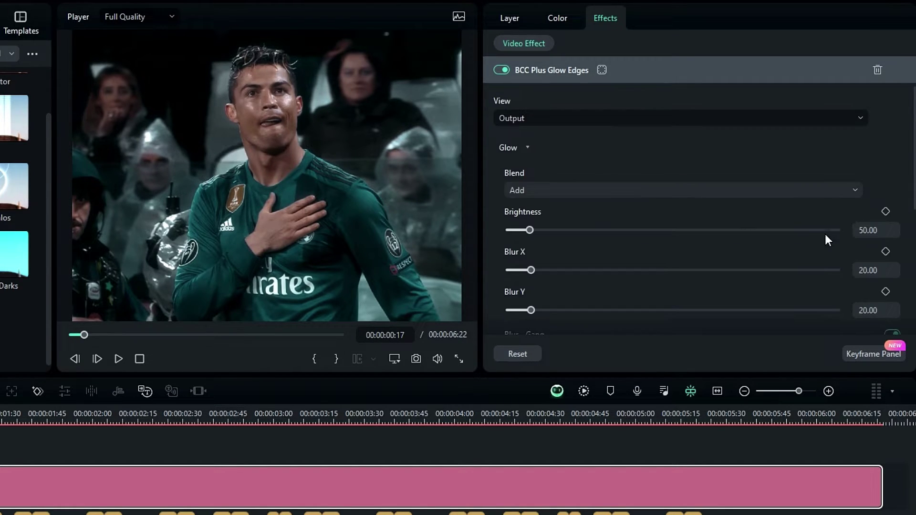
{"action": "left_click", "coordinate": [878, 228]}
{"action": "type", "text": "70"}
{"action": "key", "text": "Return"}
Step: Set the Edge Brightness to 8, then compare the glow on and off
{"action": "scroll", "coordinate": [682, 235], "scroll_direction": "down", "scroll_amount": 6}
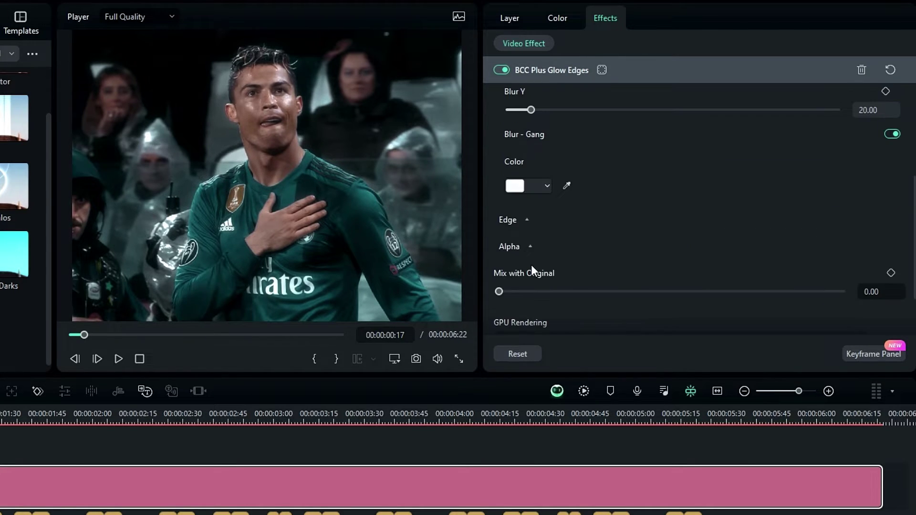
{"action": "left_click", "coordinate": [515, 221]}
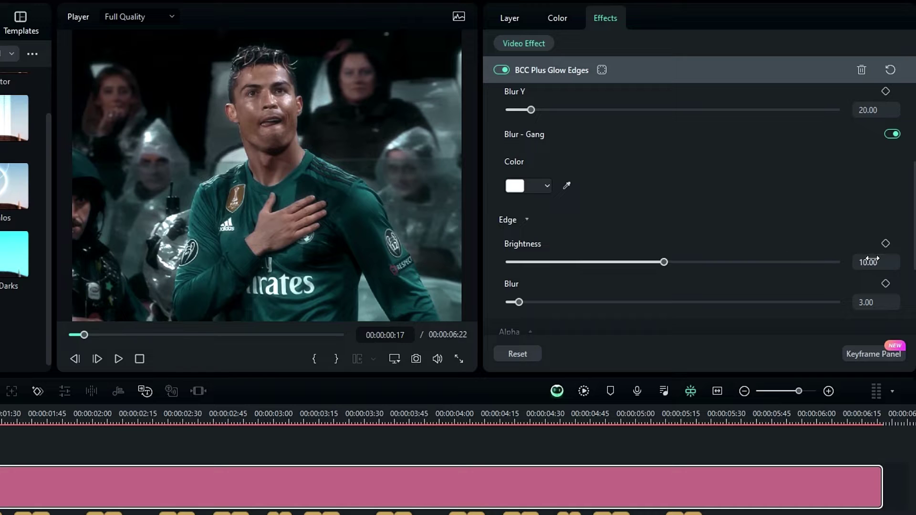
{"action": "double_click", "coordinate": [873, 261]}
{"action": "type", "text": "8"}
{"action": "key", "text": "Return"}
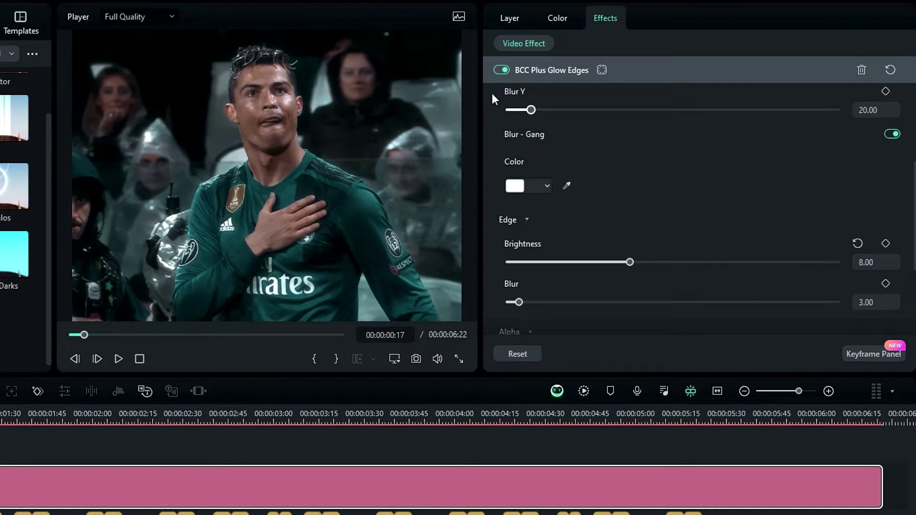
{"action": "left_click", "coordinate": [502, 70]}
{"action": "left_click", "coordinate": [501, 70]}
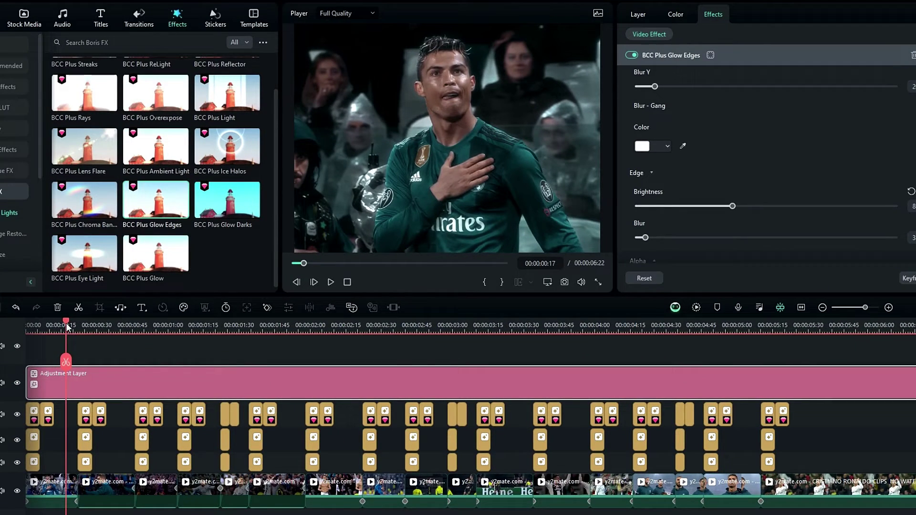
{"action": "left_click_drag", "start_coordinate": [67, 327], "coordinate": [218, 344]}
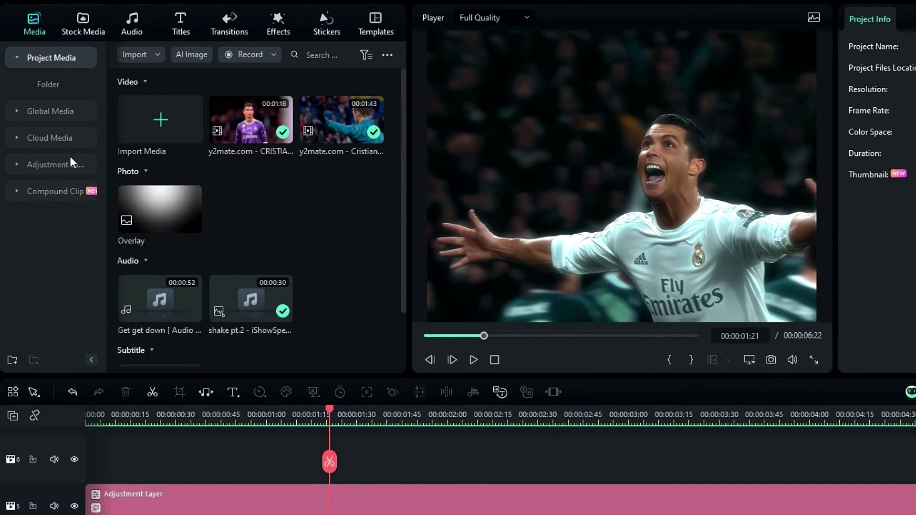
Step: Add a new adjustment layer on track 6, extend it to the video end, and mark it blue
{"action": "left_click", "coordinate": [70, 159]}
{"action": "left_click_drag", "start_coordinate": [156, 116], "coordinate": [77, 459]}
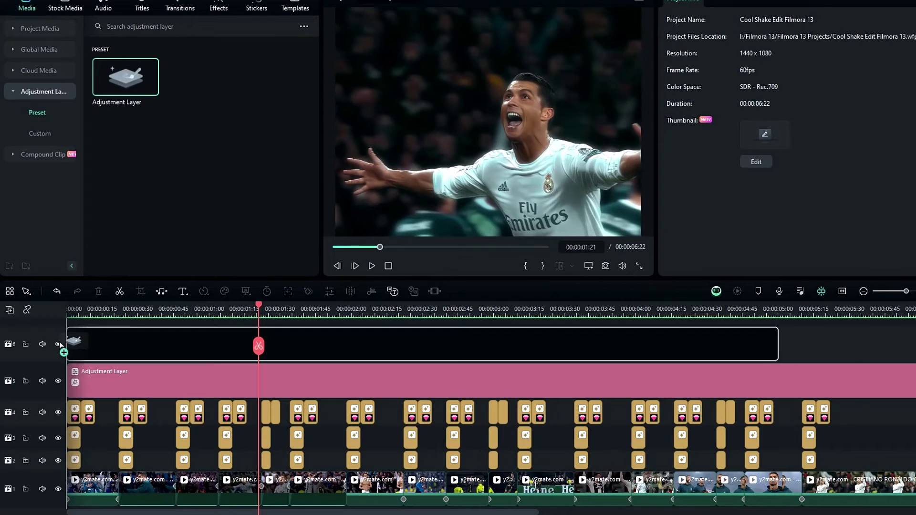
{"action": "left_click_drag", "start_coordinate": [60, 345], "coordinate": [62, 344]}
{"action": "left_click_drag", "start_coordinate": [776, 349], "coordinate": [912, 346]}
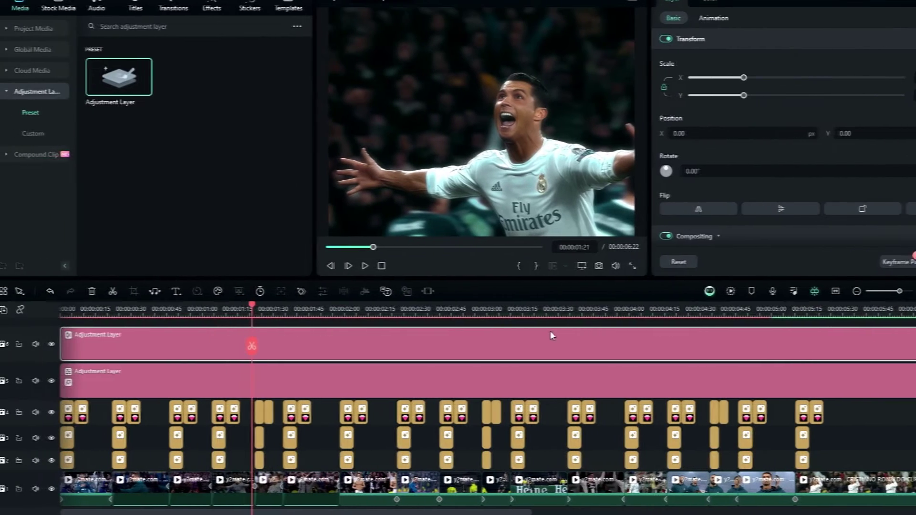
{"action": "right_click", "coordinate": [549, 343]}
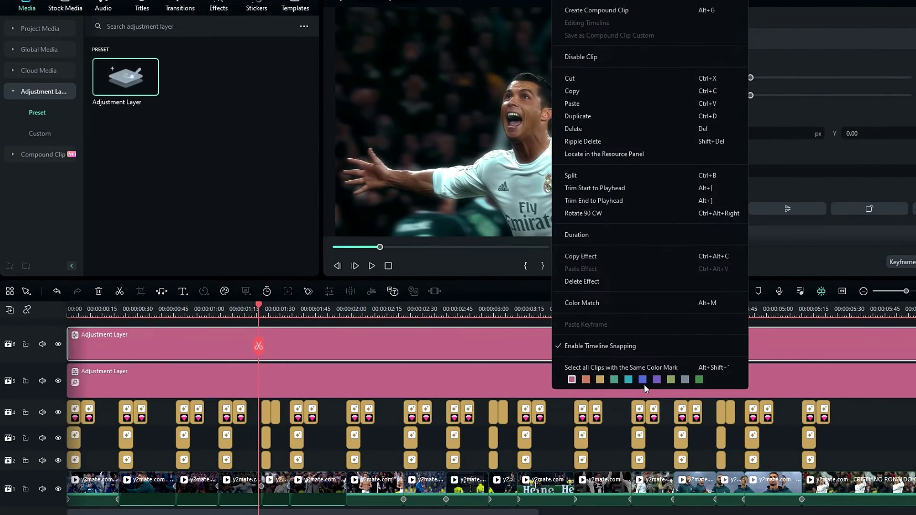
{"action": "left_click", "coordinate": [642, 379]}
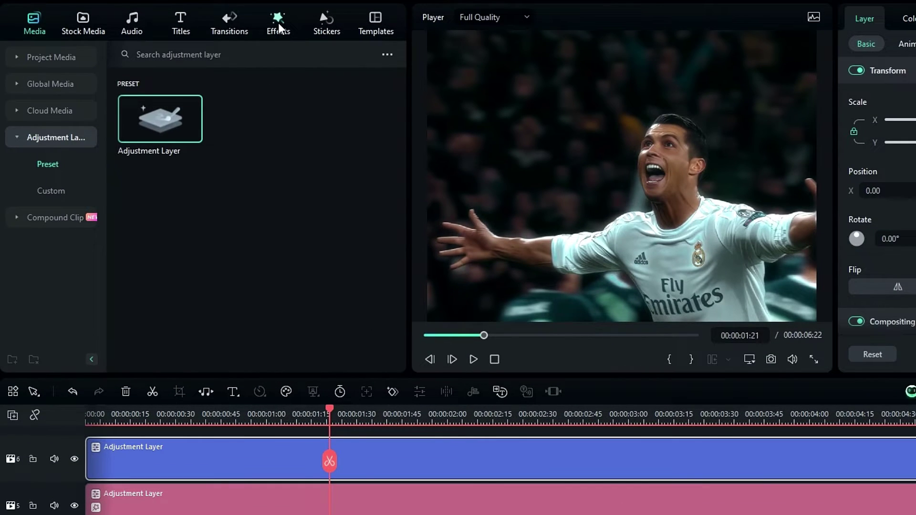
Step: Search the downloaded effects for Flash Black and apply it to the top adjustment layer
{"action": "left_click", "coordinate": [220, 5]}
{"action": "left_click", "coordinate": [48, 61]}
{"action": "left_click", "coordinate": [167, 56]}
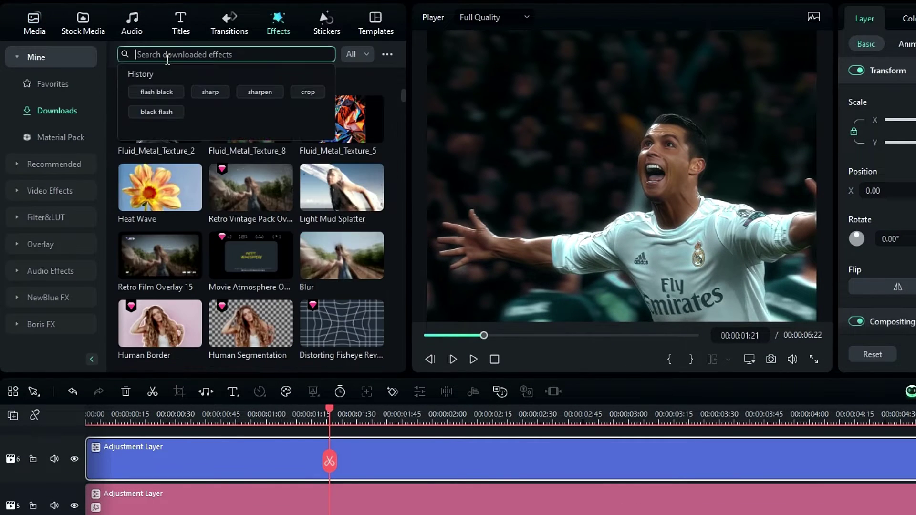
{"action": "type", "text": "flash bl"}
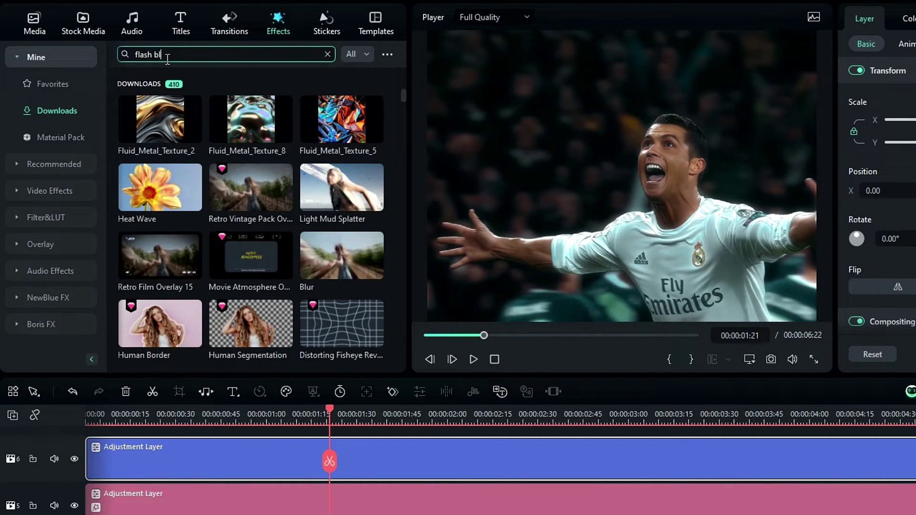
{"action": "key", "text": "Return"}
{"action": "left_click_drag", "start_coordinate": [255, 93], "coordinate": [229, 464]}
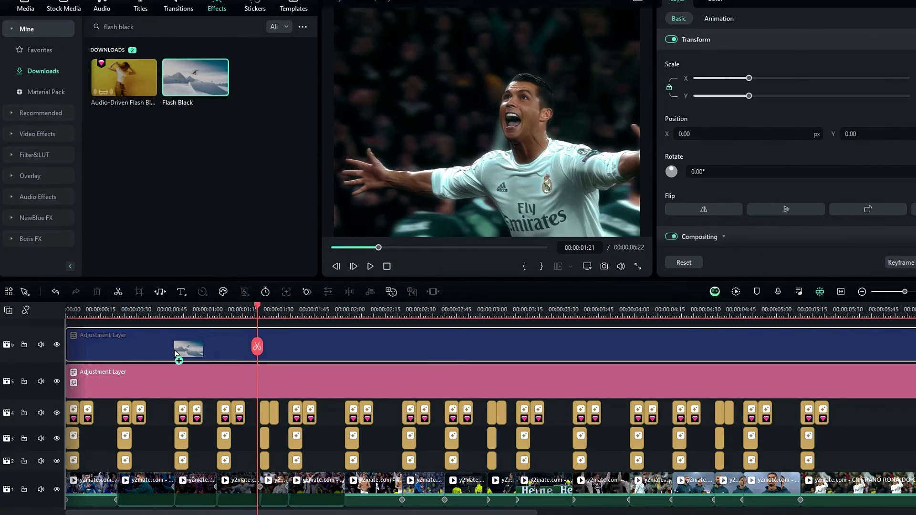
{"action": "left_click_drag", "start_coordinate": [175, 353], "coordinate": [175, 353]}
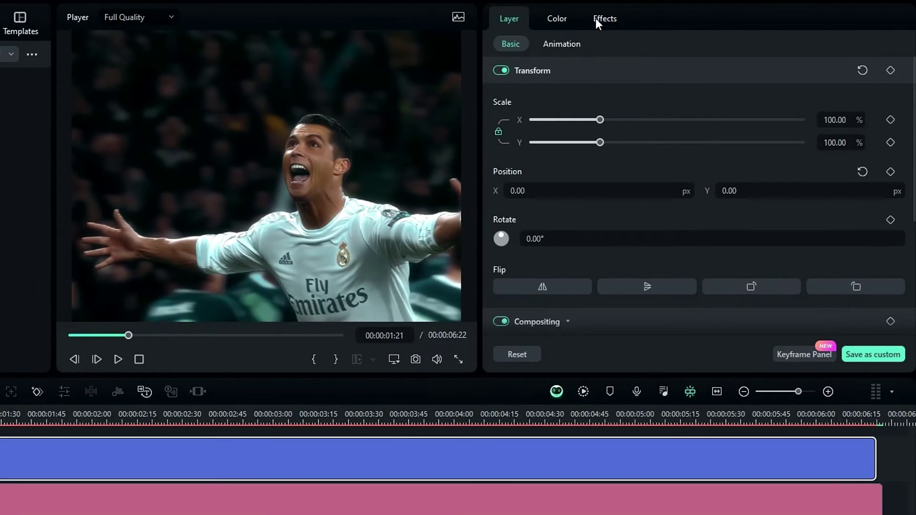
Step: Set Flash Black's Frequency to 70 and play the montage from about 00:00:00:30
{"action": "left_click", "coordinate": [745, 1]}
{"action": "left_click_drag", "start_coordinate": [874, 120], "coordinate": [883, 121]}
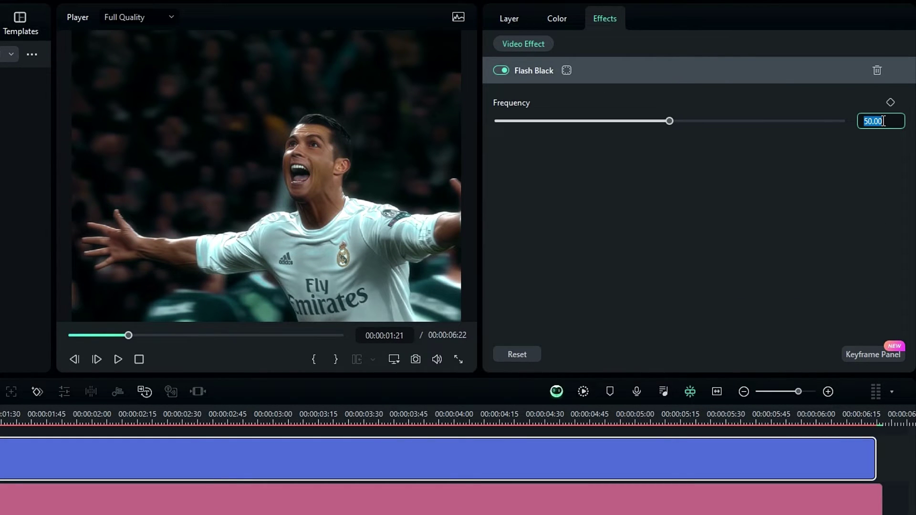
{"action": "type", "text": "70"}
{"action": "key", "text": "Return"}
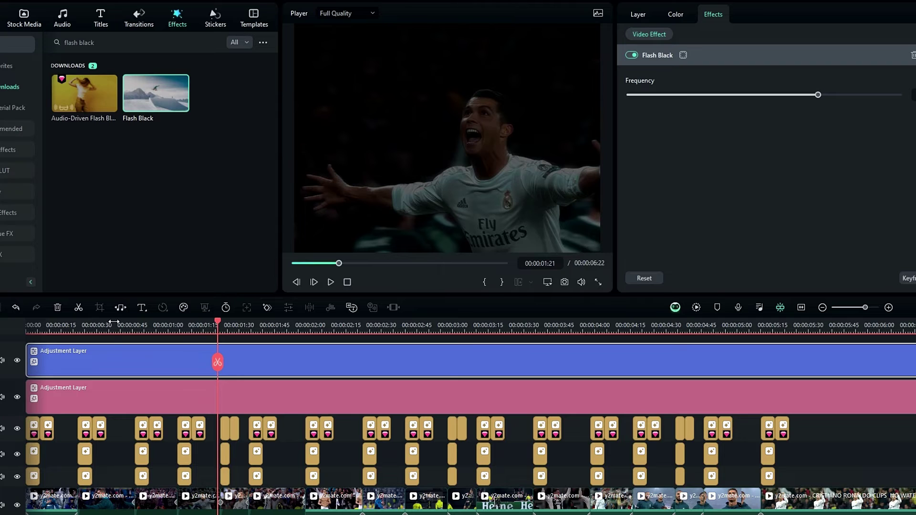
{"action": "left_click", "coordinate": [113, 322]}
{"action": "key", "text": "space"}
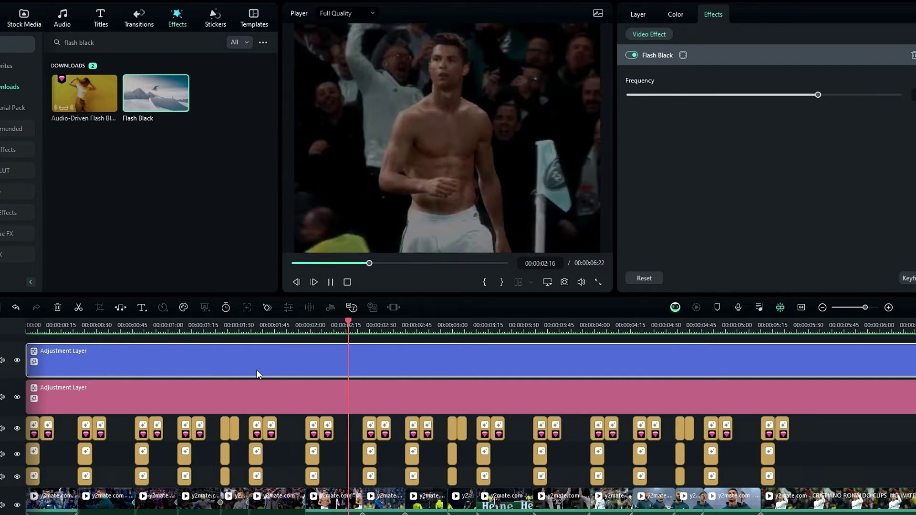
Step: Set the blue adjustment layer's Opacity to 20 and play from about 00:00:01:00 to review
{"action": "key", "text": "space"}
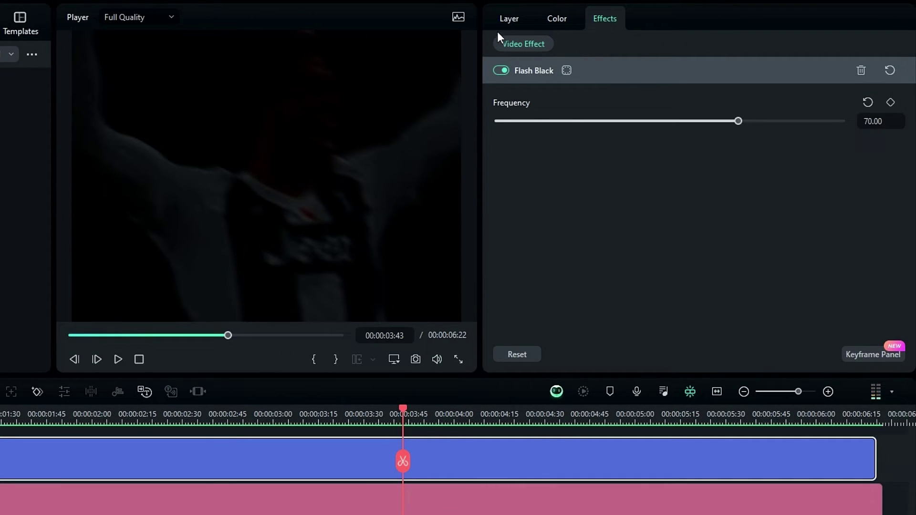
{"action": "left_click", "coordinate": [508, 21]}
{"action": "scroll", "coordinate": [688, 252], "scroll_direction": "down", "scroll_amount": 3}
{"action": "left_click", "coordinate": [885, 286]}
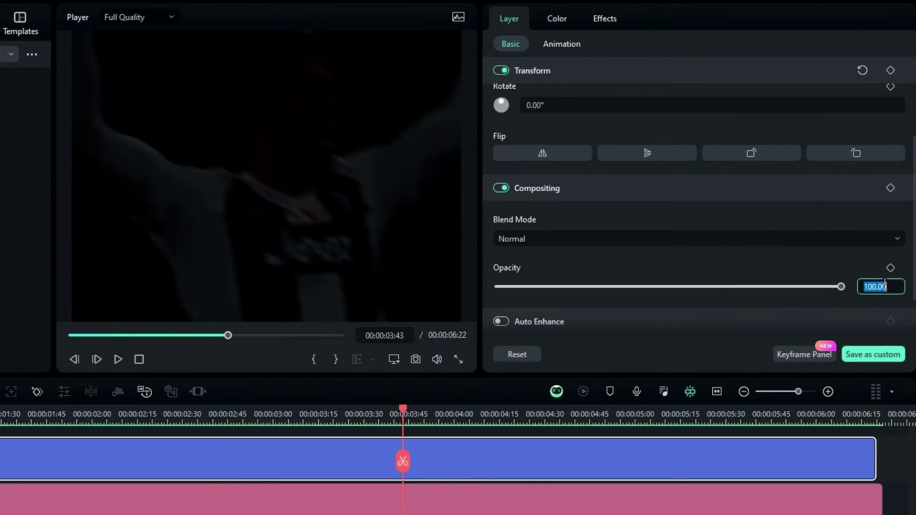
{"action": "type", "text": "20"}
{"action": "key", "text": "Return"}
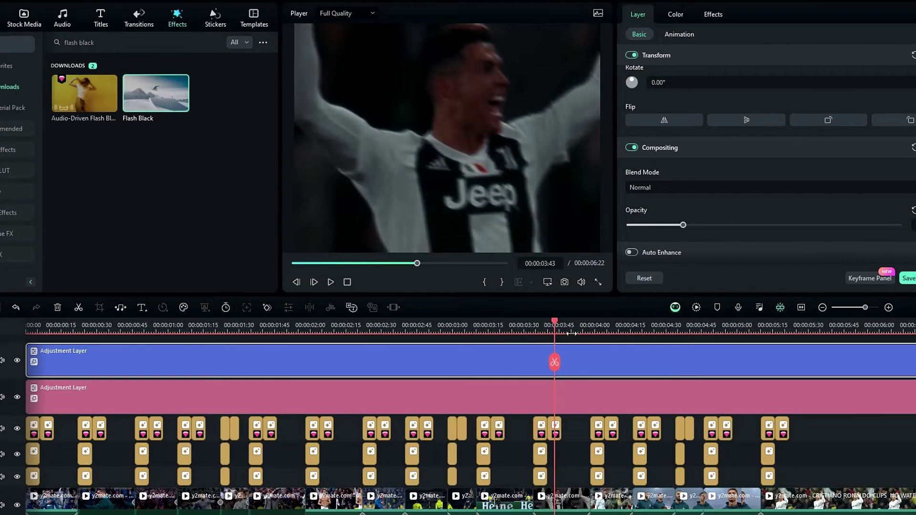
{"action": "left_click_drag", "start_coordinate": [553, 323], "coordinate": [296, 324]}
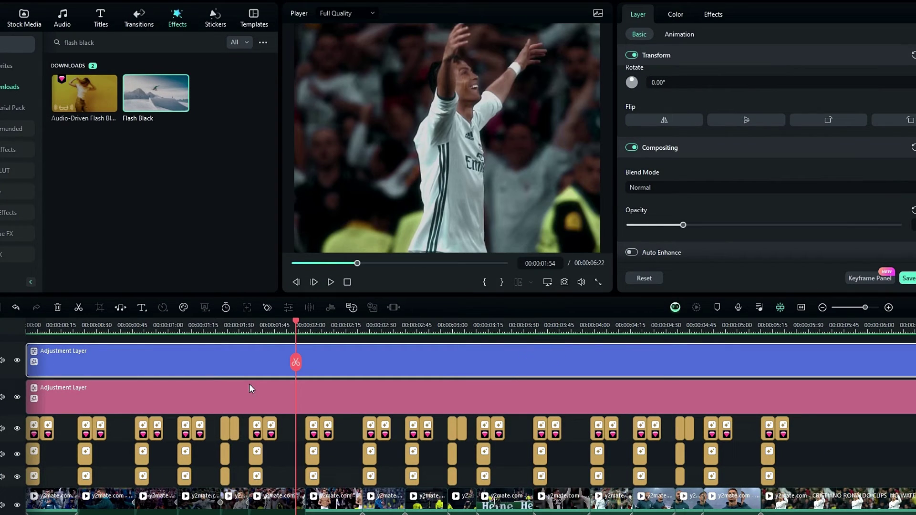
{"action": "left_click", "coordinate": [183, 327]}
{"action": "key", "text": "space"}
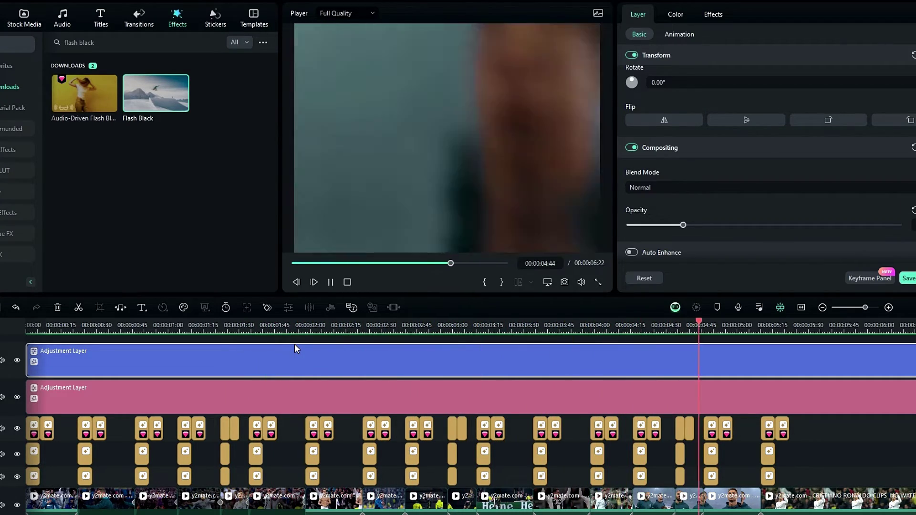
{"action": "key", "text": "space"}
Step: Set the blue adjustment layer's final piece, near 00:00:05:43, to Opacity 50 and render a preview
{"action": "left_click", "coordinate": [839, 395]}
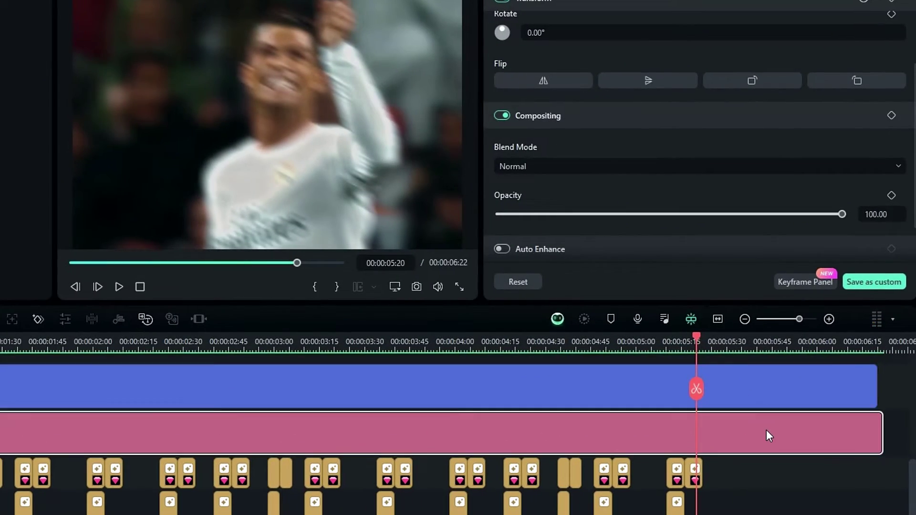
{"action": "left_click", "coordinate": [715, 384]}
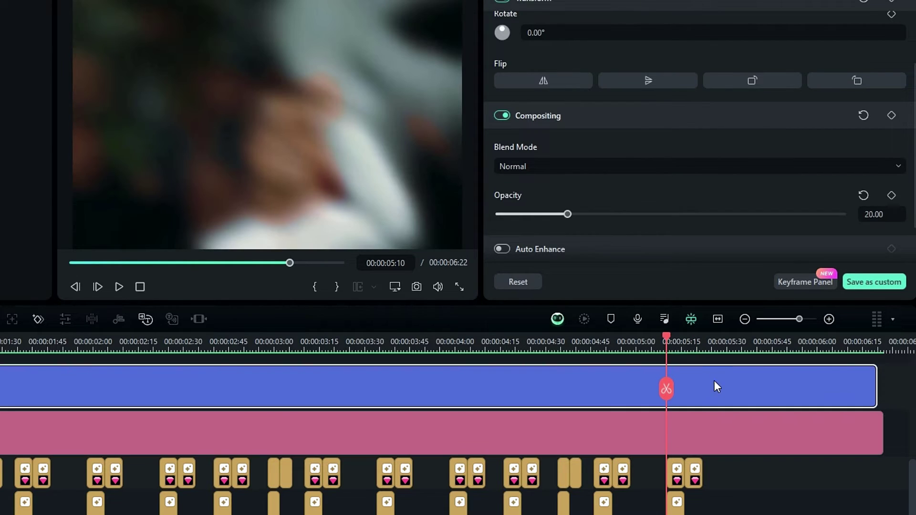
{"action": "left_click_drag", "start_coordinate": [881, 380], "coordinate": [882, 382]}
{"action": "left_click", "coordinate": [764, 343]}
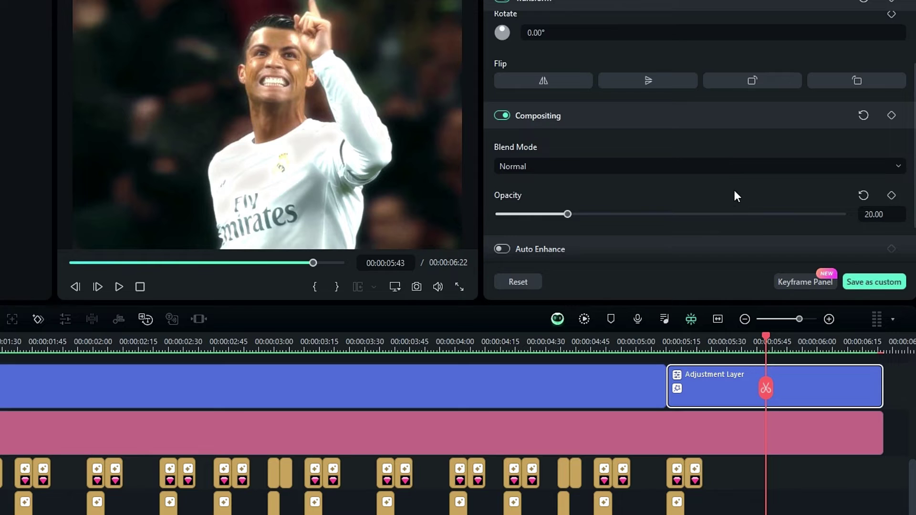
{"action": "left_click", "coordinate": [871, 218]}
{"action": "type", "text": "50"}
{"action": "key", "text": "Return"}
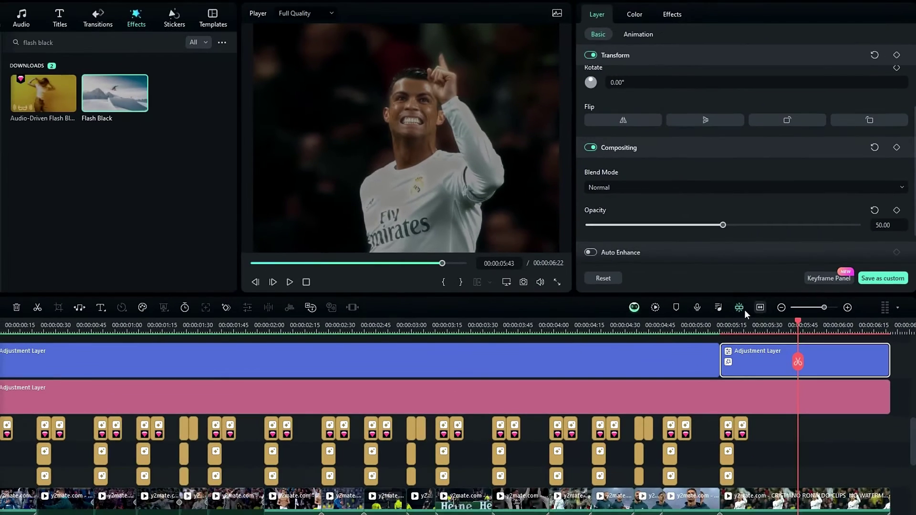
{"action": "left_click", "coordinate": [655, 307]}
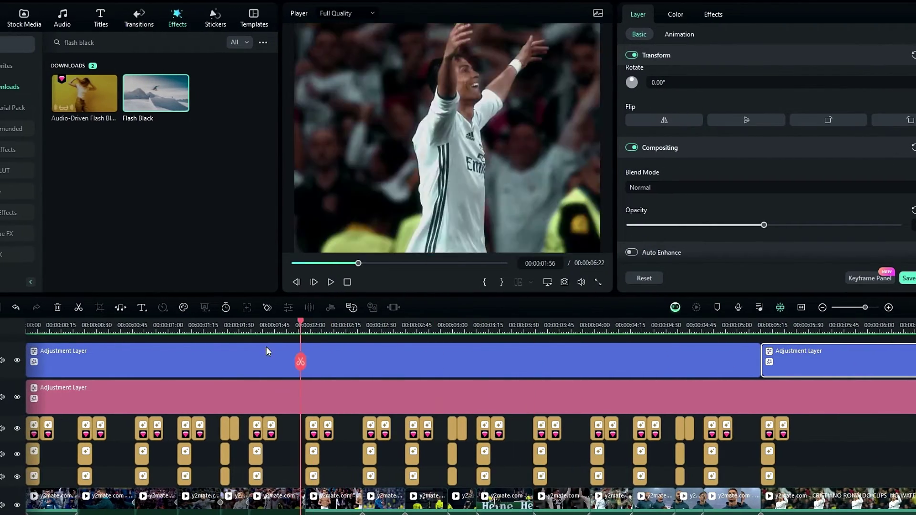
Step: Scrub back to about 00:00:00:40 and select the left blue adjustment layer piece
{"action": "left_click_drag", "start_coordinate": [266, 351], "coordinate": [121, 372]}
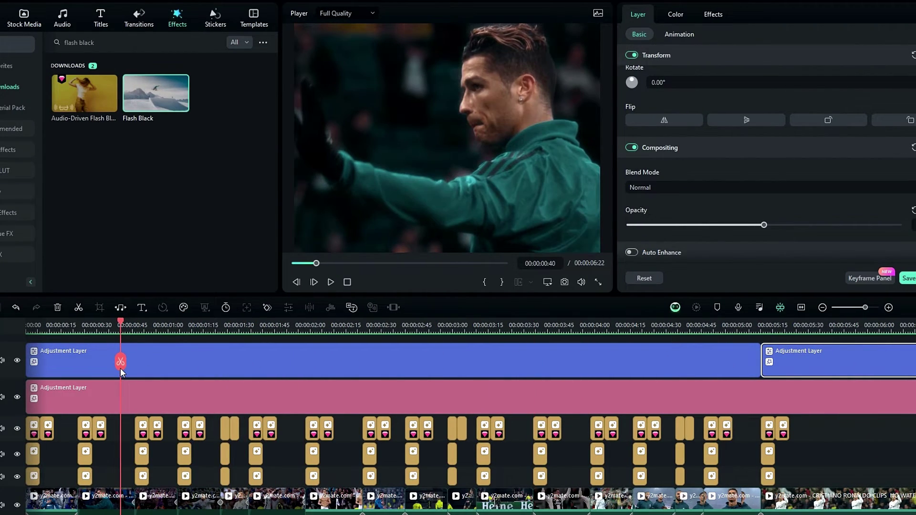
{"action": "left_click", "coordinate": [322, 355]}
{"action": "scroll", "coordinate": [329, 372], "scroll_direction": "up", "scroll_amount": 1}
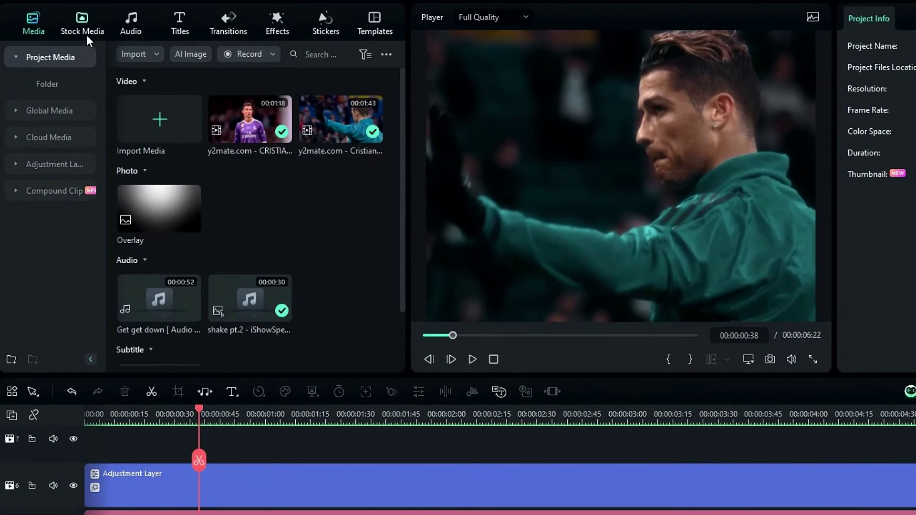
{"action": "left_click", "coordinate": [24, 23]}
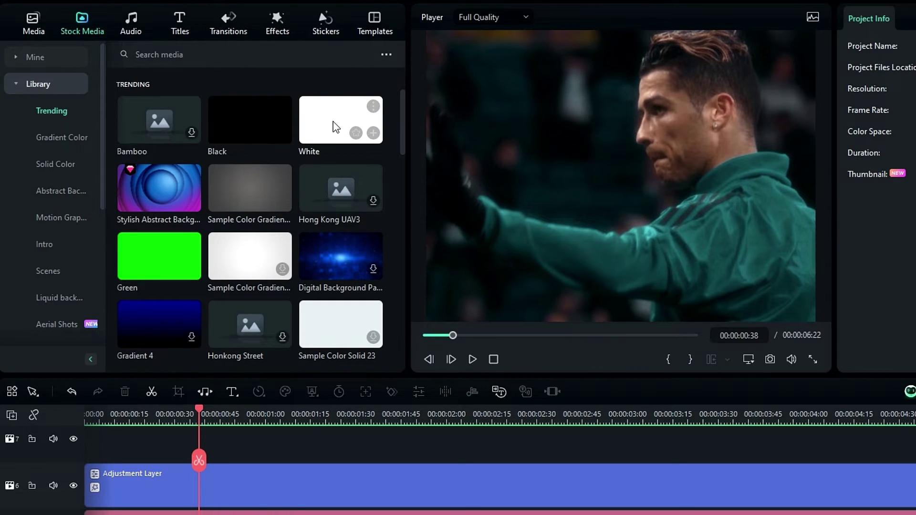
Step: Place the White stock clip above the adjustment layers at the start, deleting its right part
{"action": "left_click_drag", "start_coordinate": [336, 127], "coordinate": [364, 199]}
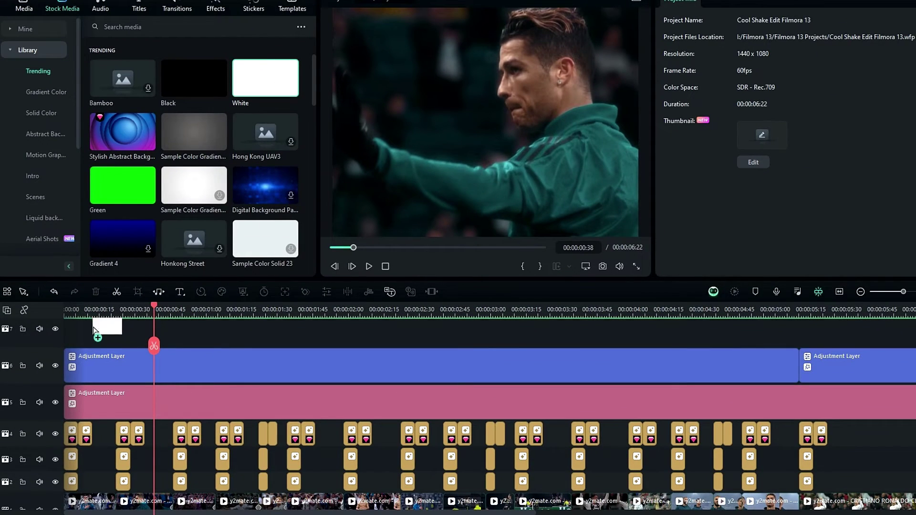
{"action": "mouse_move", "coordinate": [94, 329]}
{"action": "left_mouse_down"}
{"action": "mouse_move", "coordinate": [76, 328]}
{"action": "mouse_move", "coordinate": [96, 325]}
{"action": "left_mouse_up"}
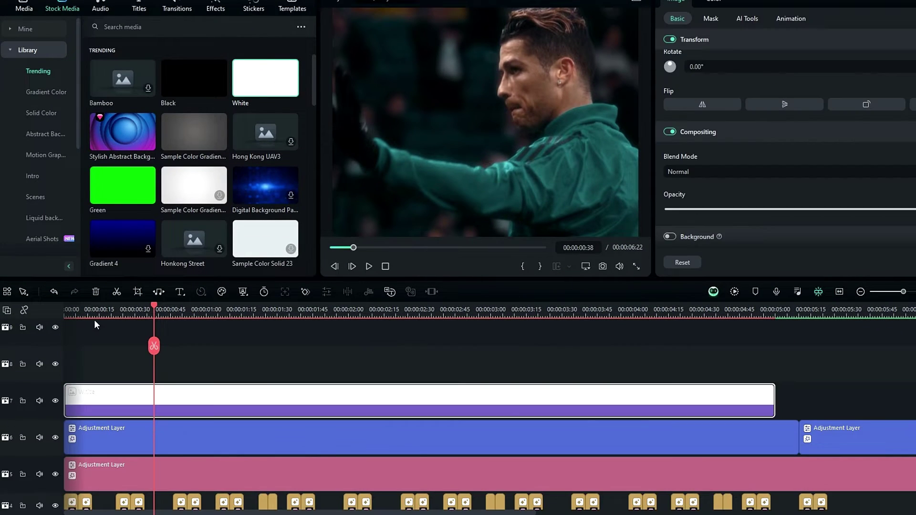
{"action": "left_click", "coordinate": [71, 309]}
{"action": "scroll", "coordinate": [179, 337], "scroll_direction": "down", "scroll_amount": 2}
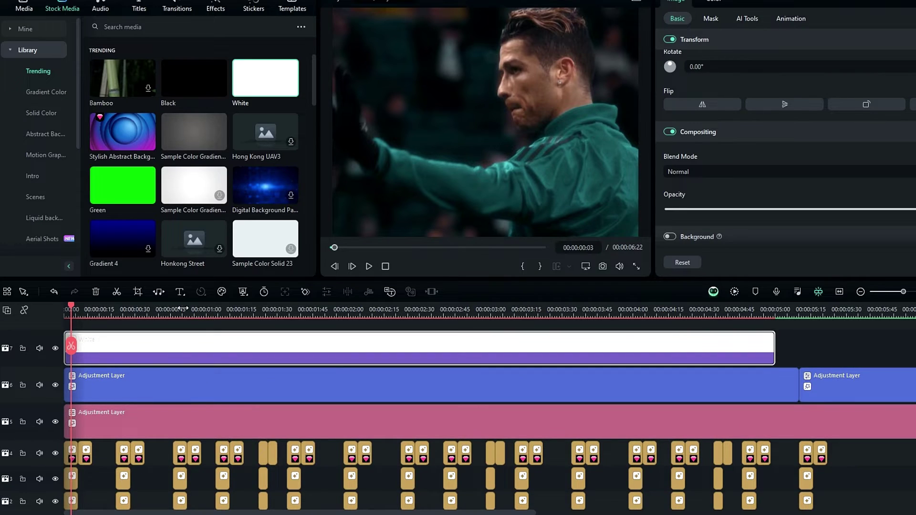
{"action": "scroll", "coordinate": [272, 466], "scroll_direction": "down", "scroll_amount": 1}
{"action": "scroll", "coordinate": [288, 427], "scroll_direction": "up", "scroll_amount": 2}
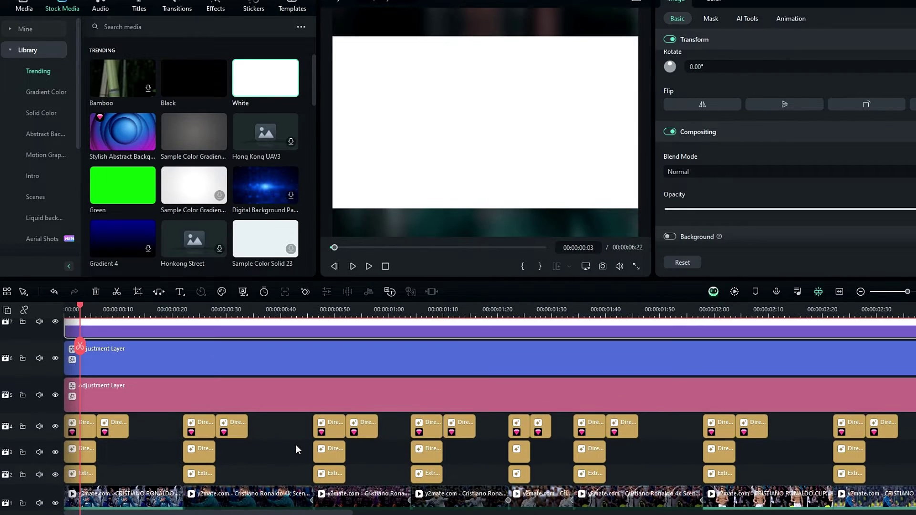
{"action": "scroll", "coordinate": [221, 408], "scroll_direction": "up", "scroll_amount": 1}
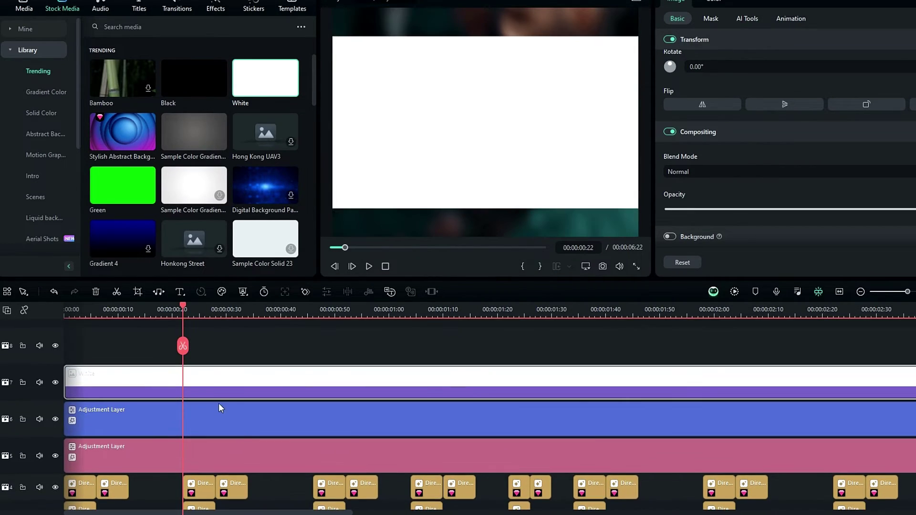
{"action": "key", "text": "Delete"}
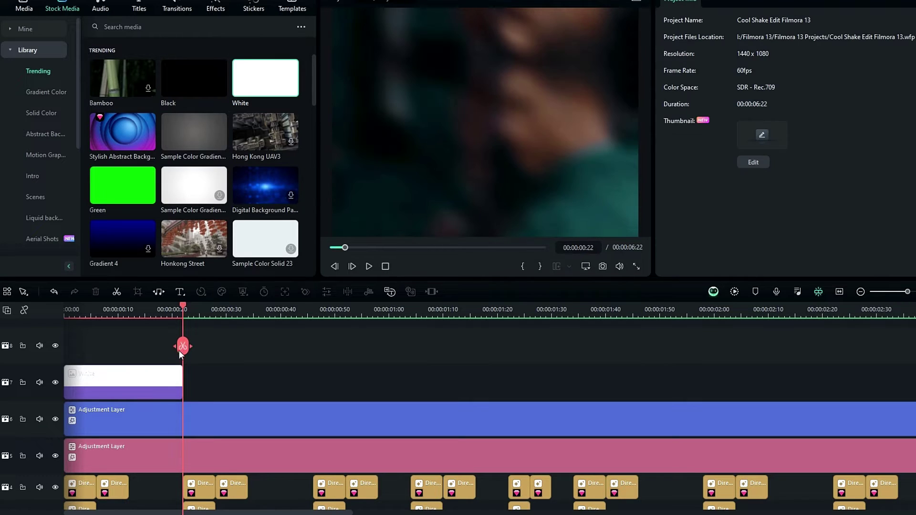
{"action": "scroll", "coordinate": [178, 350], "scroll_direction": "down", "scroll_amount": 1}
Step: Enlarge the White clip to fill the frame and set its Blend Mode to Overlay
{"action": "left_click_drag", "start_coordinate": [152, 313], "coordinate": [118, 306]}
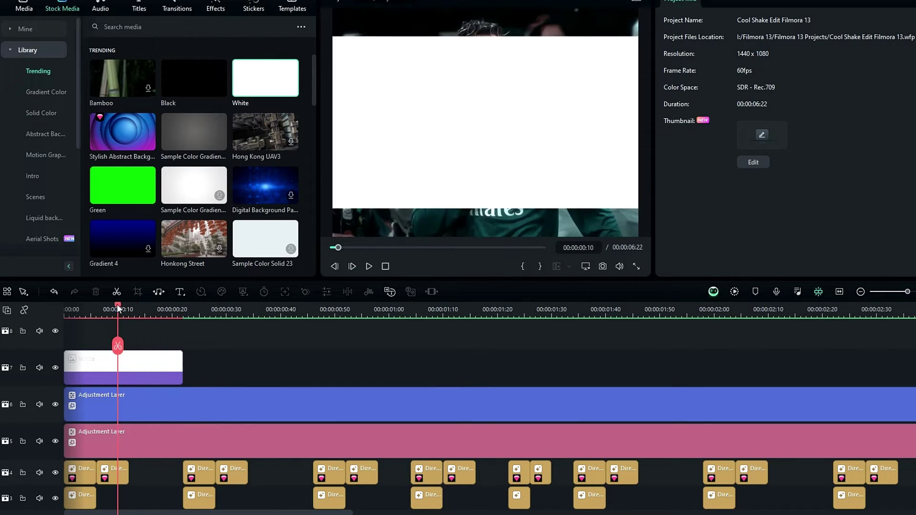
{"action": "left_click", "coordinate": [165, 364]}
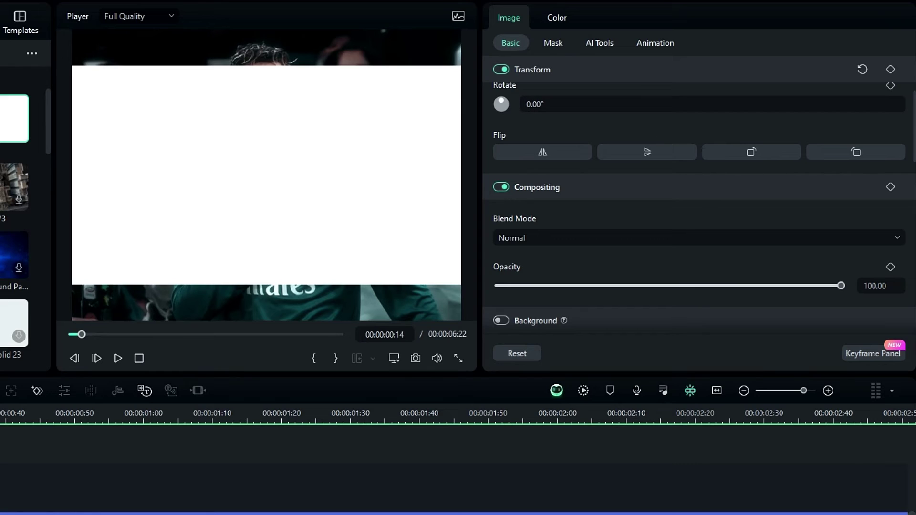
{"action": "scroll", "coordinate": [912, 129], "scroll_direction": "up", "scroll_amount": 3}
{"action": "left_click_drag", "start_coordinate": [832, 120], "coordinate": [849, 120]}
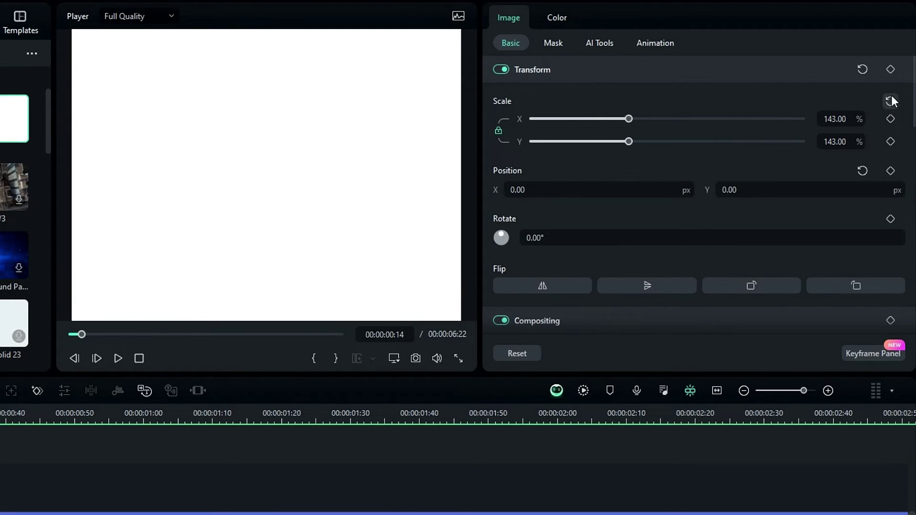
{"action": "left_click_drag", "start_coordinate": [911, 101], "coordinate": [912, 166]}
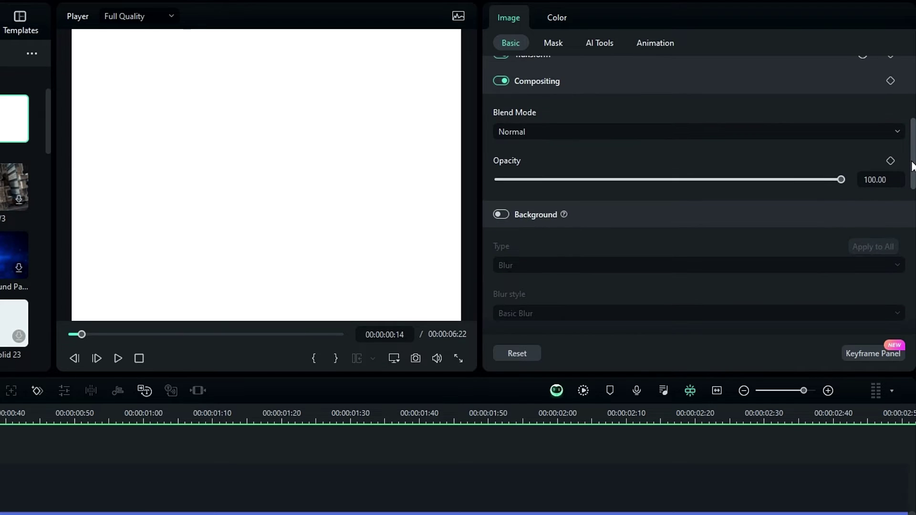
{"action": "left_click", "coordinate": [651, 129]}
{"action": "scroll", "coordinate": [633, 243], "scroll_direction": "down", "scroll_amount": 3}
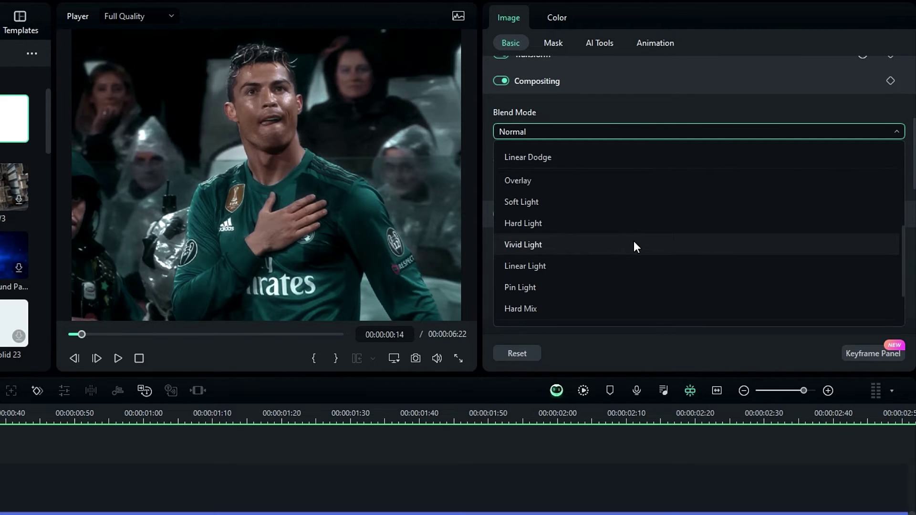
{"action": "left_click", "coordinate": [565, 177]}
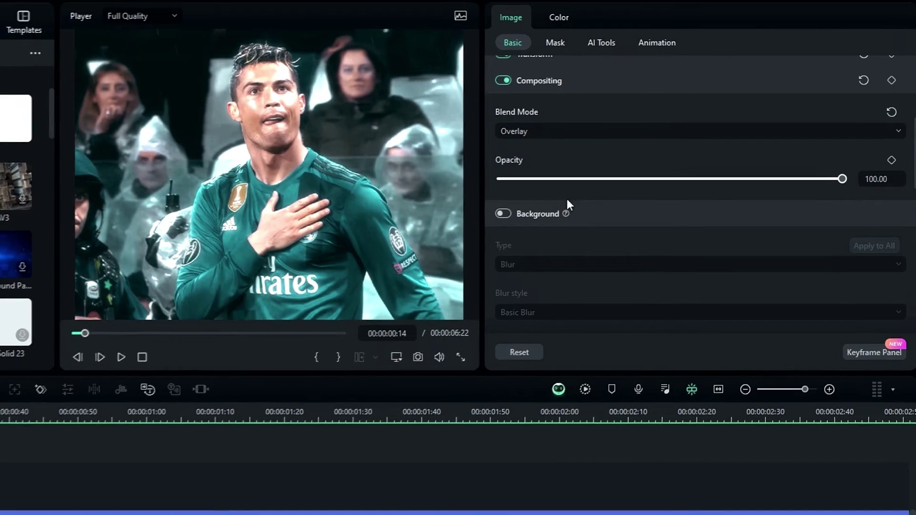
{"action": "scroll", "coordinate": [256, 363], "scroll_direction": "down", "scroll_amount": 1}
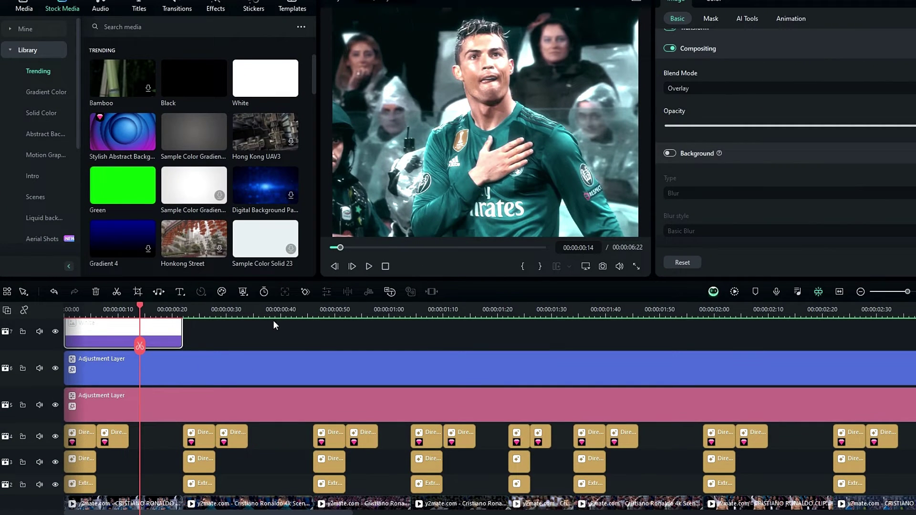
Step: Keyframe the White clip's opacity at frame 6 and fade it to 0 by frame 22
{"action": "left_click", "coordinate": [103, 309]}
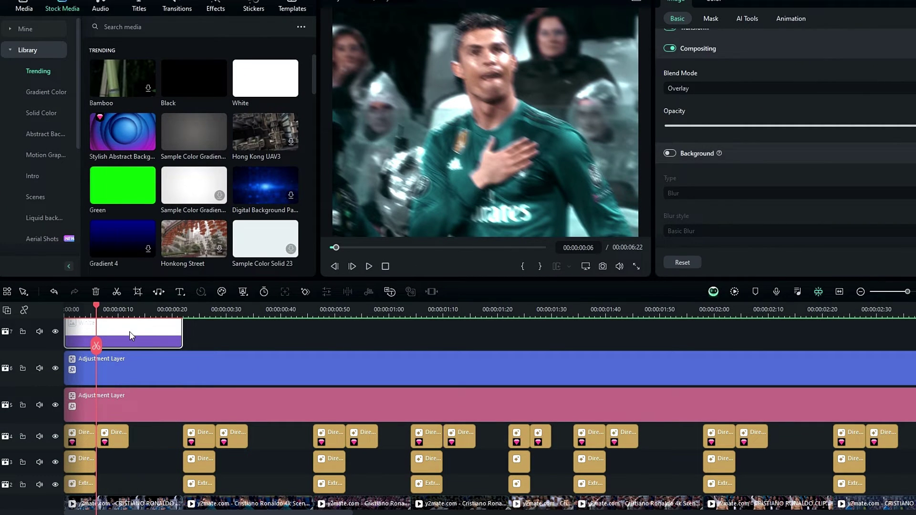
{"action": "scroll", "coordinate": [130, 331], "scroll_direction": "up", "scroll_amount": 1}
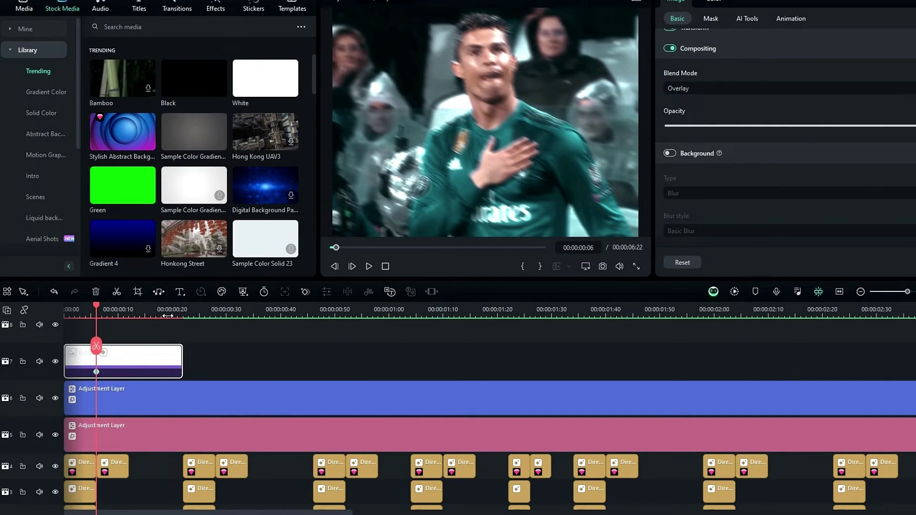
{"action": "left_click", "coordinate": [181, 313]}
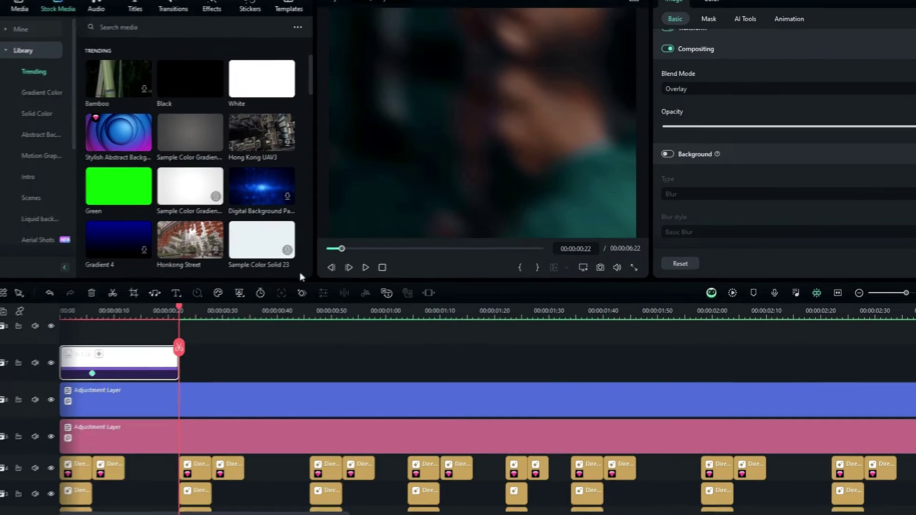
{"action": "left_click_drag", "start_coordinate": [904, 126], "coordinate": [642, 139]}
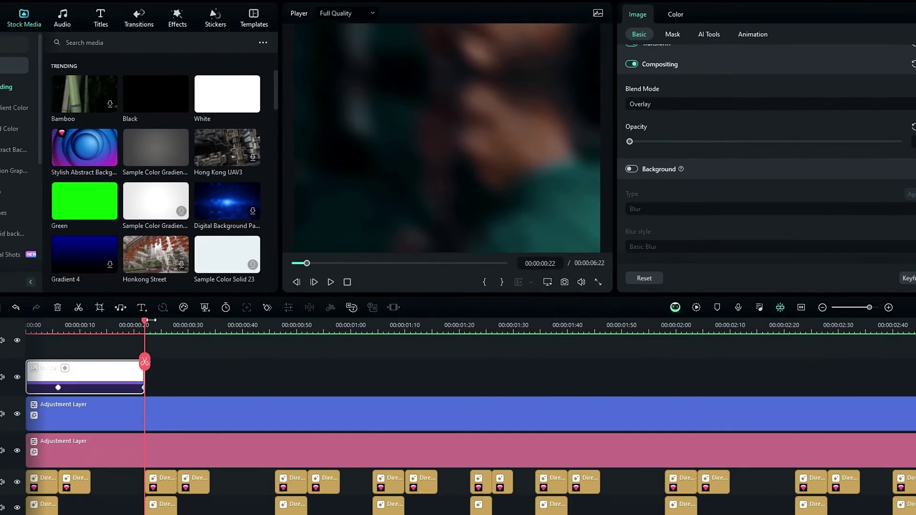
{"action": "left_click_drag", "start_coordinate": [36, 332], "coordinate": [143, 340]}
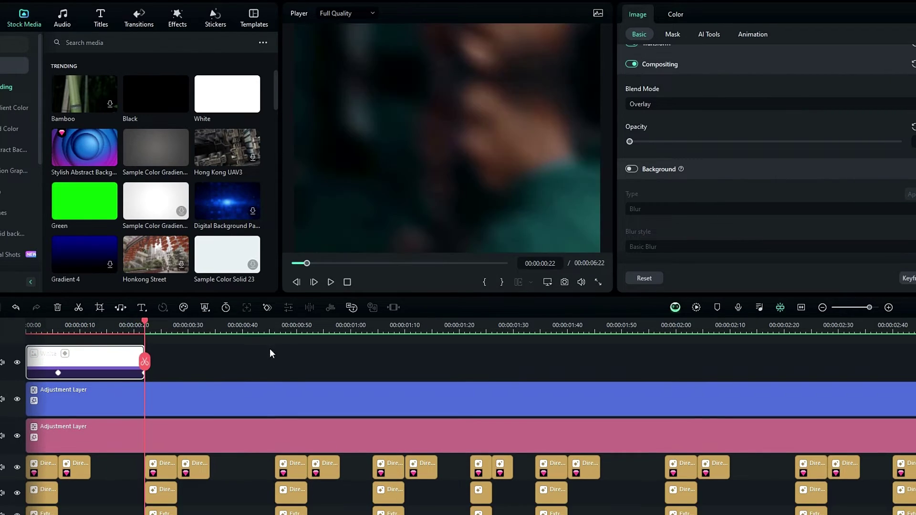
Step: Paste copies of the white flash onto each beat, trimming them and extending the last one to 05:10
{"action": "key", "text": "ctrl+v"}
{"action": "key", "text": "ctrl+v"}
{"action": "left_click_drag", "start_coordinate": [266, 372], "coordinate": [286, 374]}
{"action": "key", "text": "ctrl+v"}
{"action": "key", "text": "ctrl+v"}
{"action": "left_click_drag", "start_coordinate": [429, 367], "coordinate": [548, 358]}
{"action": "key", "text": "ctrl+v"}
{"action": "key", "text": "ctrl+v"}
{"action": "key", "text": "ctrl+v"}
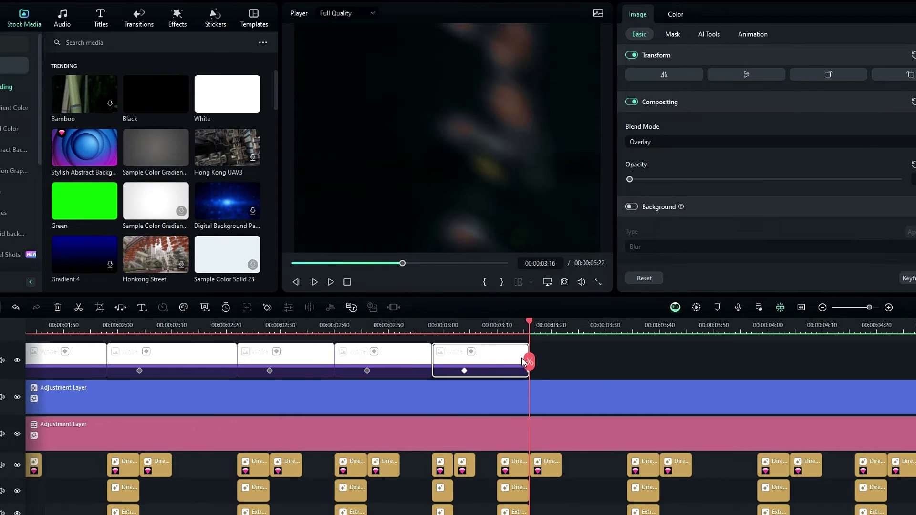
{"action": "left_click_drag", "start_coordinate": [446, 375], "coordinate": [434, 355]}
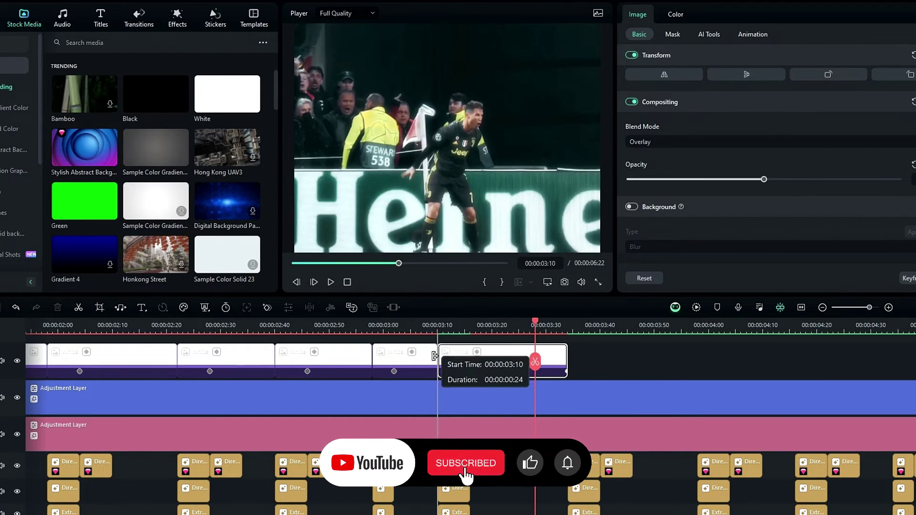
{"action": "key", "text": "ctrl+v"}
{"action": "left_click_drag", "start_coordinate": [587, 363], "coordinate": [503, 368]}
{"action": "key", "text": "ctrl+v"}
{"action": "key", "text": "ctrl+v"}
{"action": "key", "text": "ctrl+v"}
{"action": "left_click_drag", "start_coordinate": [666, 365], "coordinate": [373, 365]}
Step: Fit the timeline, render a preview, and play the montage from the start
{"action": "key", "text": "space"}
{"action": "key", "text": "shift+z"}
{"action": "key", "text": "Return"}
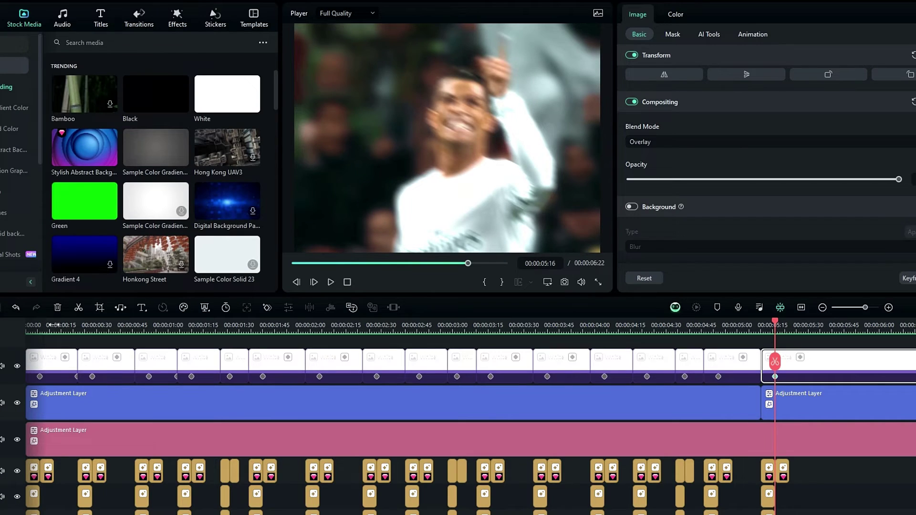
{"action": "left_click", "coordinate": [54, 324]}
{"action": "key", "text": "space"}
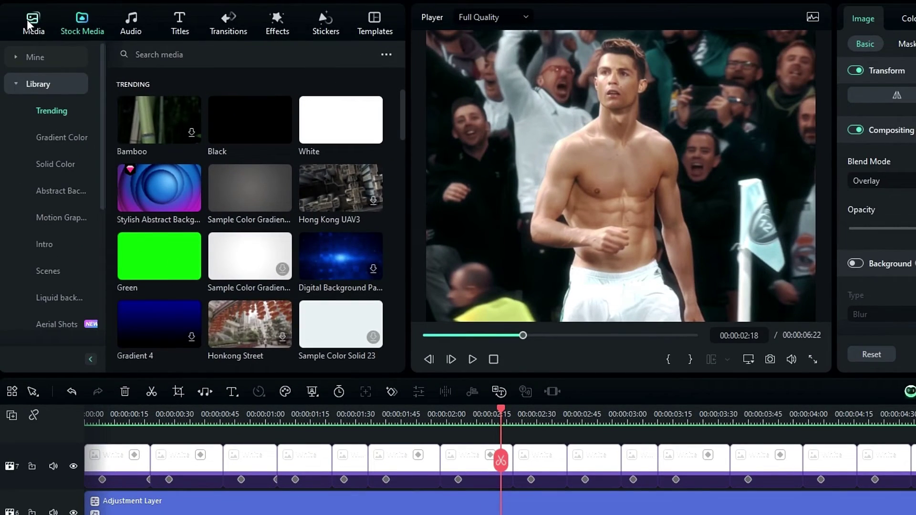
Step: Place the imported Overlay light-leak image on a new top track
{"action": "left_click", "coordinate": [28, 20]}
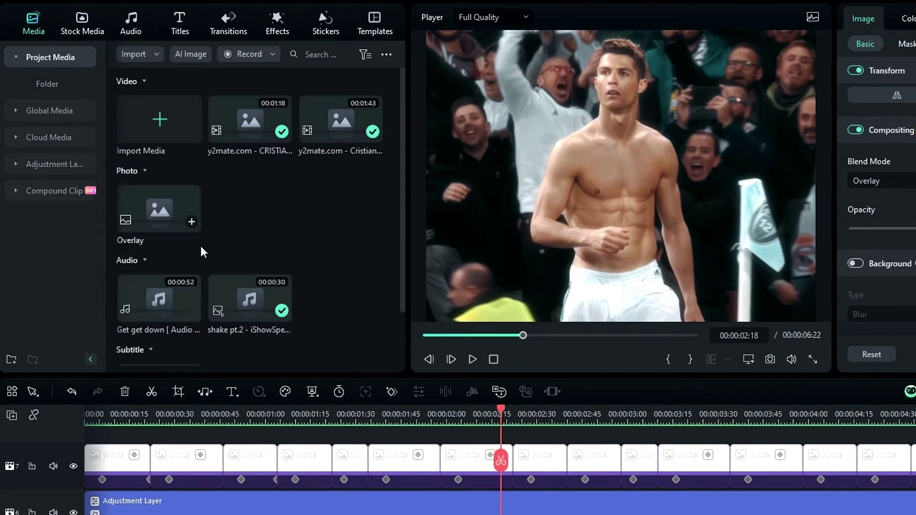
{"action": "left_click_drag", "start_coordinate": [168, 218], "coordinate": [82, 445]}
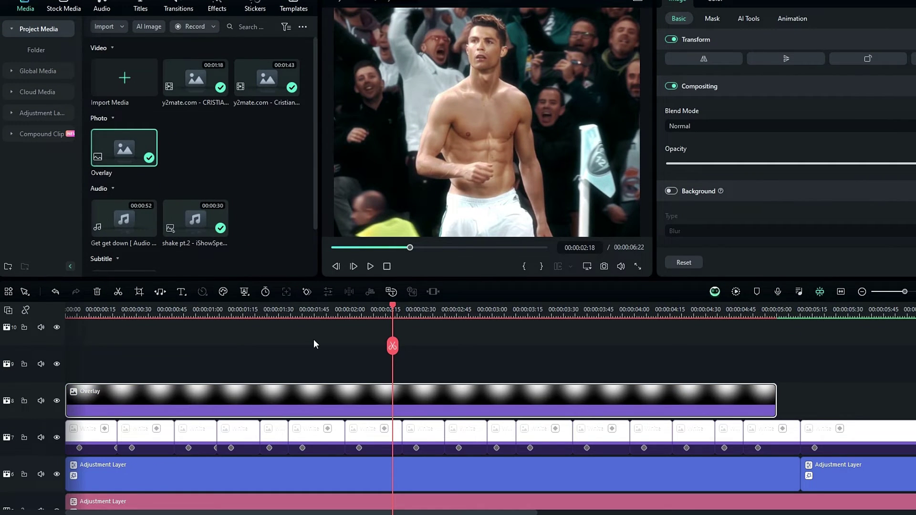
{"action": "scroll", "coordinate": [314, 343], "scroll_direction": "down", "scroll_amount": 1}
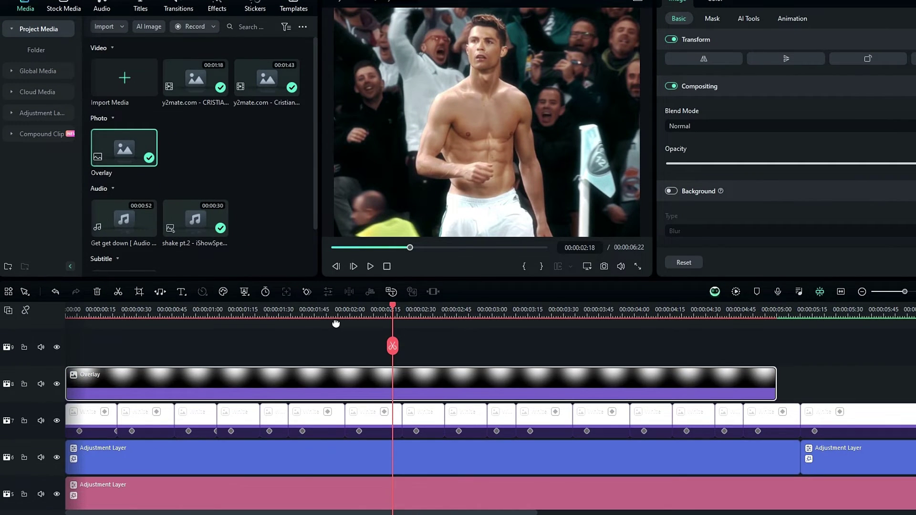
{"action": "left_click_drag", "start_coordinate": [367, 310], "coordinate": [315, 310]}
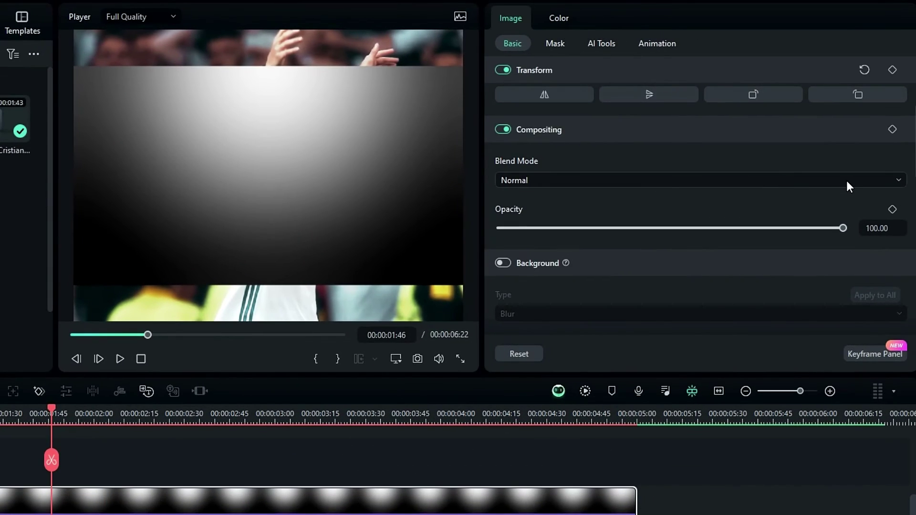
Step: Give the light-leak image Overlay blending, 200% scale and 80 opacity
{"action": "left_click", "coordinate": [897, 133]}
{"action": "scroll", "coordinate": [600, 338], "scroll_direction": "down", "scroll_amount": 2}
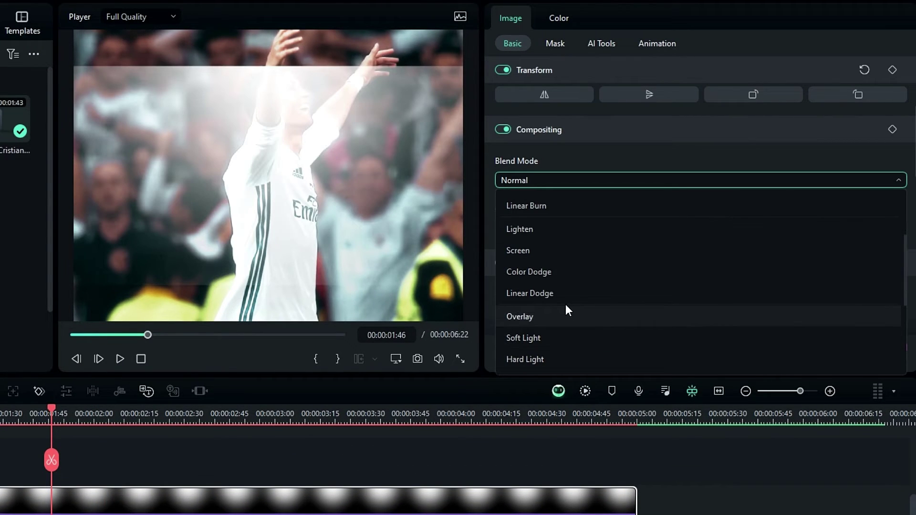
{"action": "left_click", "coordinate": [558, 311]}
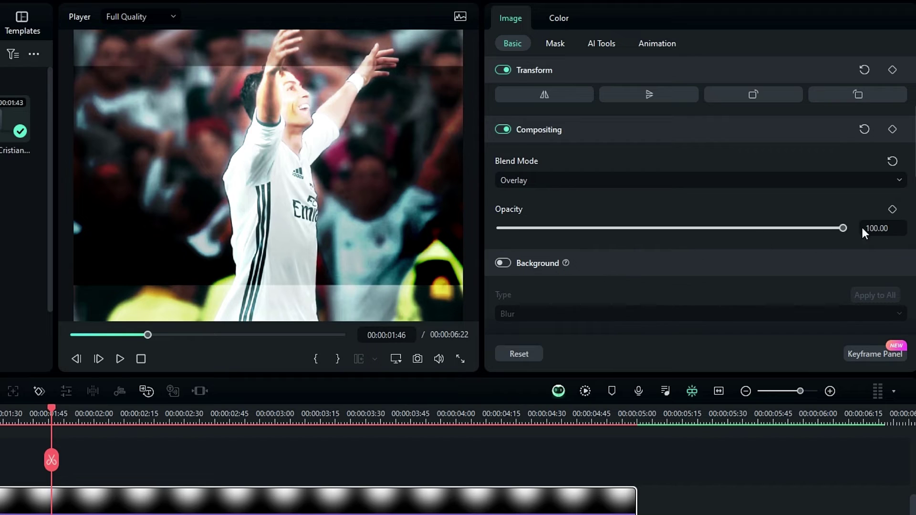
{"action": "left_click_drag", "start_coordinate": [913, 153], "coordinate": [913, 103]}
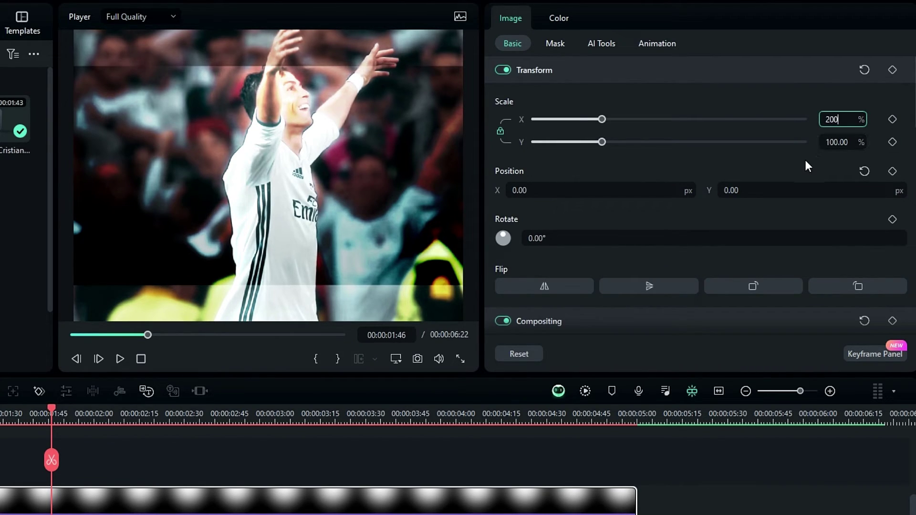
{"action": "key", "text": "Return"}
{"action": "scroll", "coordinate": [701, 190], "scroll_direction": "down", "scroll_amount": 5}
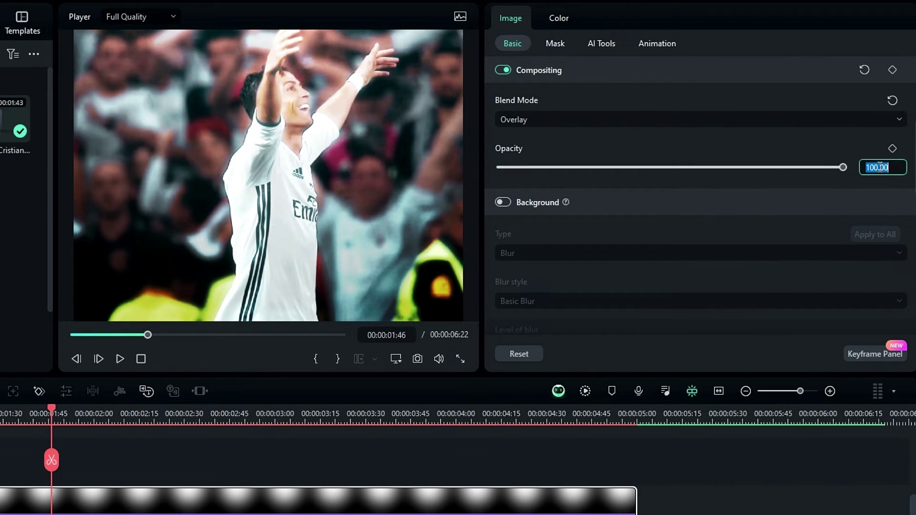
{"action": "type", "text": "80"}
{"action": "key", "text": "Return"}
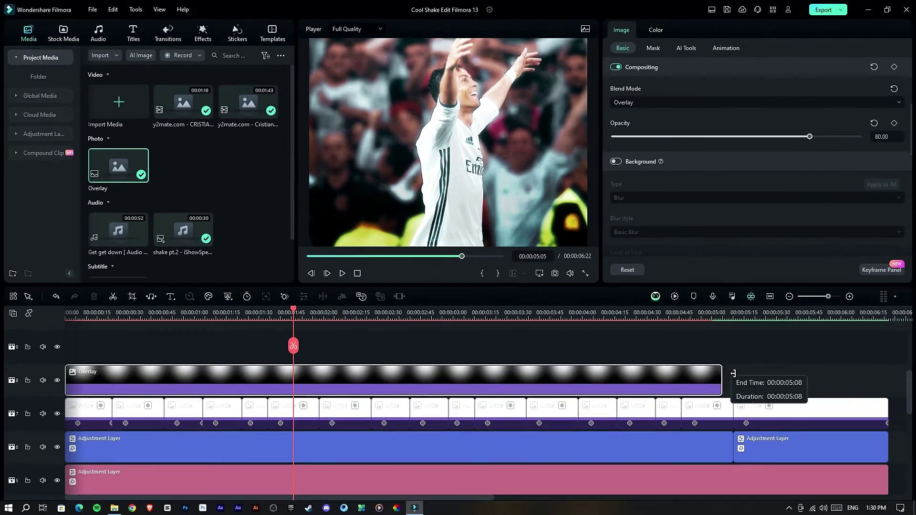
Step: Stretch the overlay to 00:00:06:22, render a preview, and return the playhead to the start
{"action": "left_click_drag", "start_coordinate": [859, 372], "coordinate": [885, 374]}
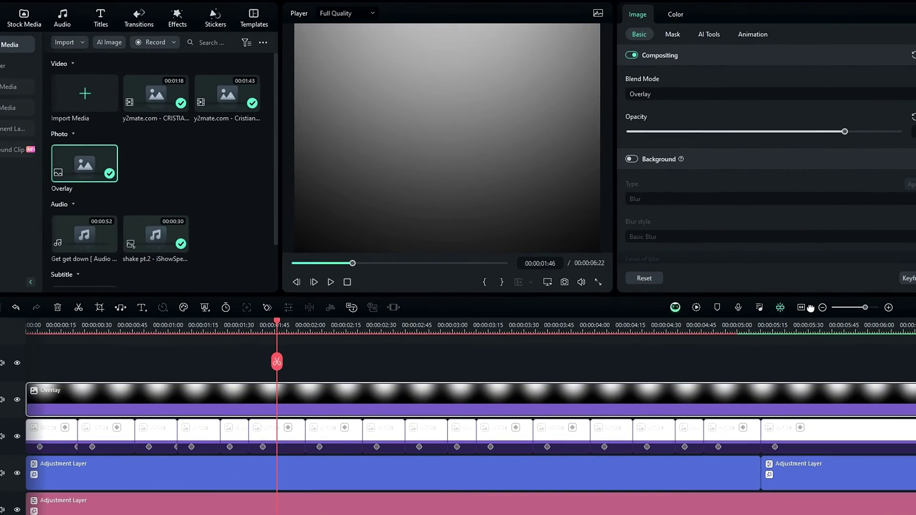
{"action": "scroll", "coordinate": [860, 346], "scroll_direction": "down", "scroll_amount": 4}
{"action": "scroll", "coordinate": [757, 327], "scroll_direction": "up", "scroll_amount": 4}
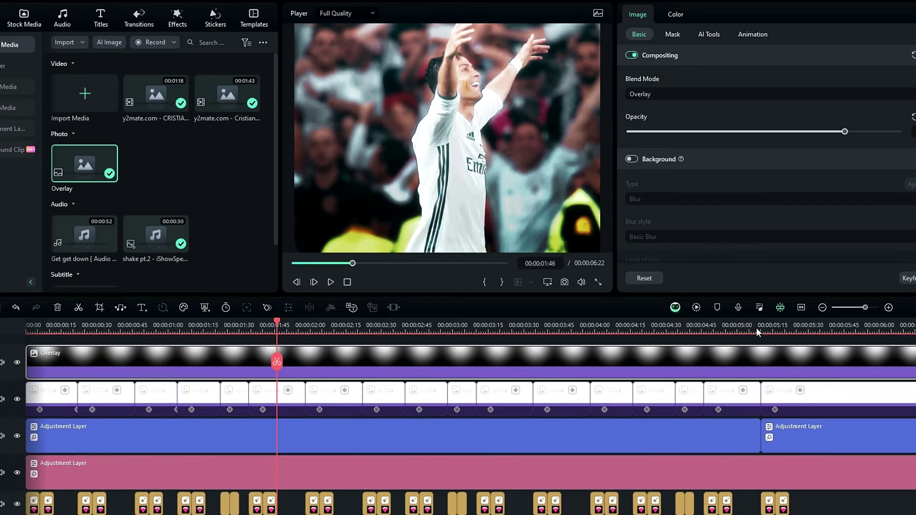
{"action": "key", "text": "Return"}
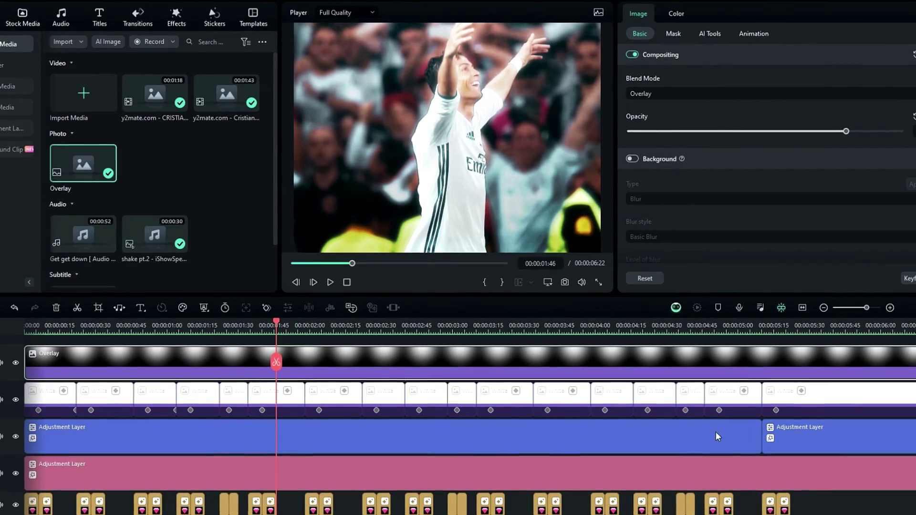
{"action": "left_click", "coordinate": [748, 446]}
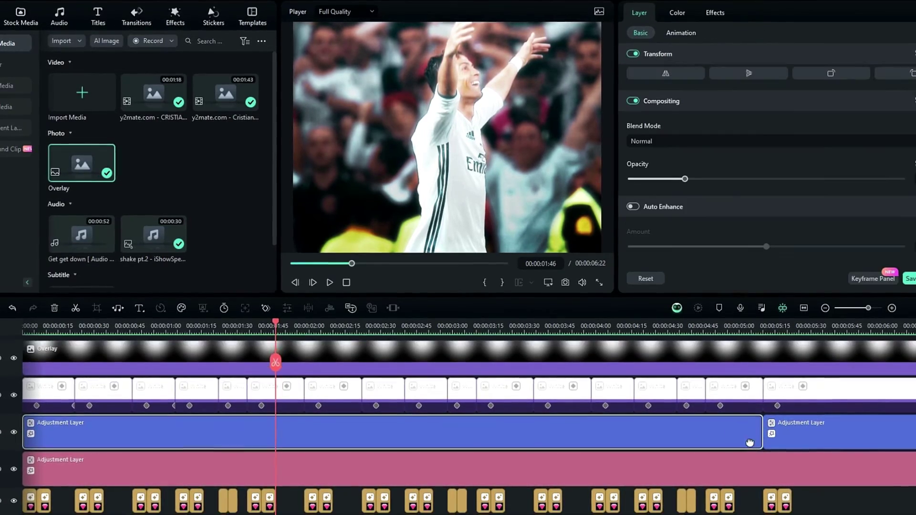
{"action": "scroll", "coordinate": [749, 442], "scroll_direction": "down", "scroll_amount": 2}
{"action": "left_click_drag", "start_coordinate": [173, 328], "coordinate": [16, 328]}
{"action": "left_click", "coordinate": [894, 445]}
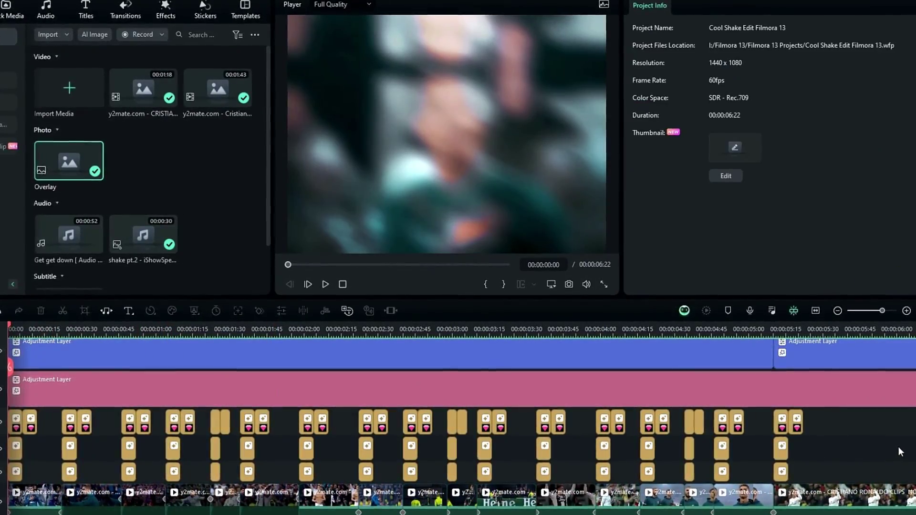
{"action": "key", "text": "space"}
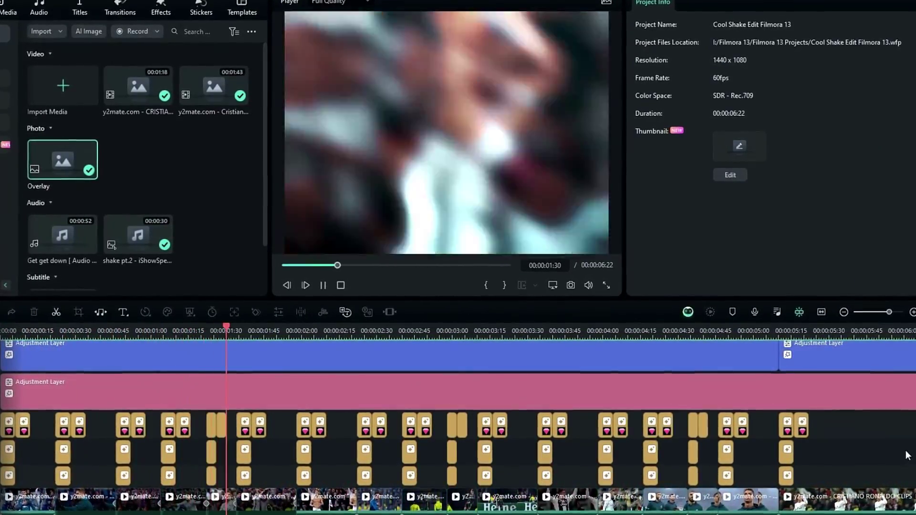